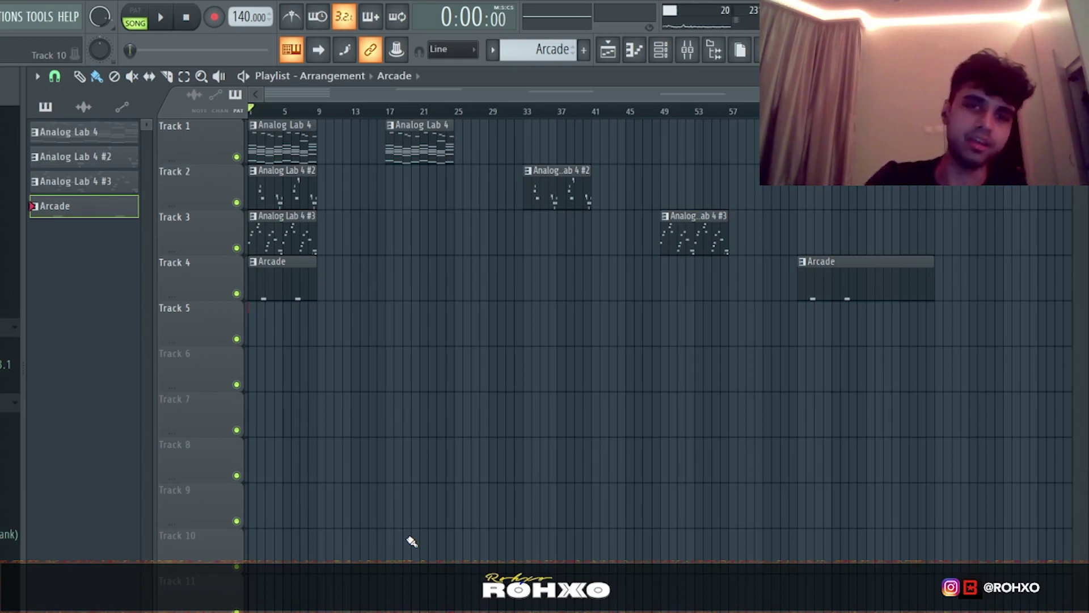
Play the arrangement, then open Analog Lab 4 from the Channel rack and play its chord melody.
{"action": "key", "text": "space"}
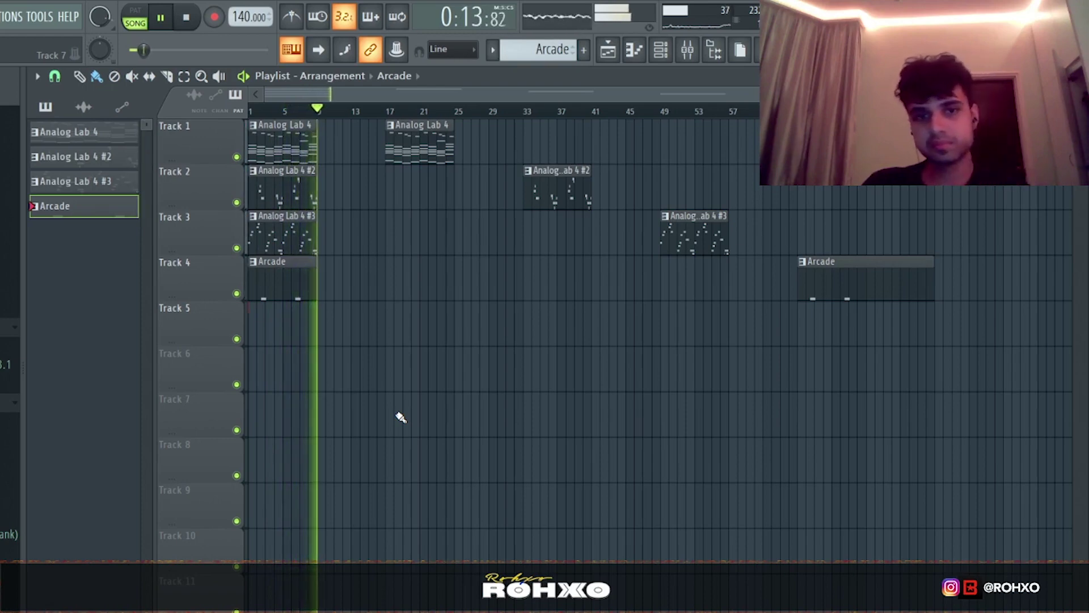
{"action": "key", "text": "space"}
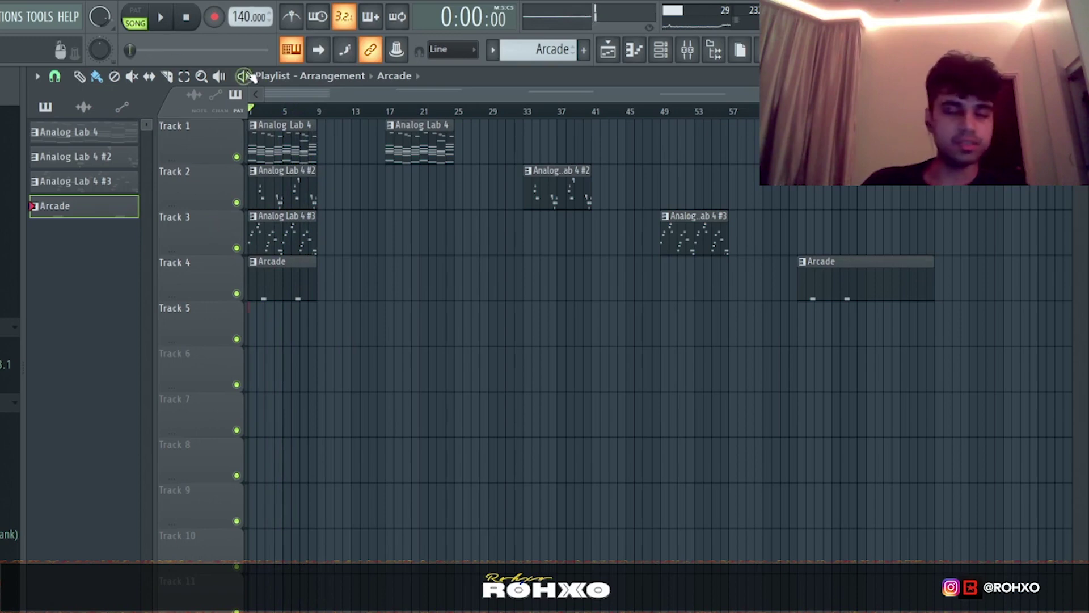
{"action": "left_click", "coordinate": [661, 49]}
{"action": "left_click", "coordinate": [173, 272]}
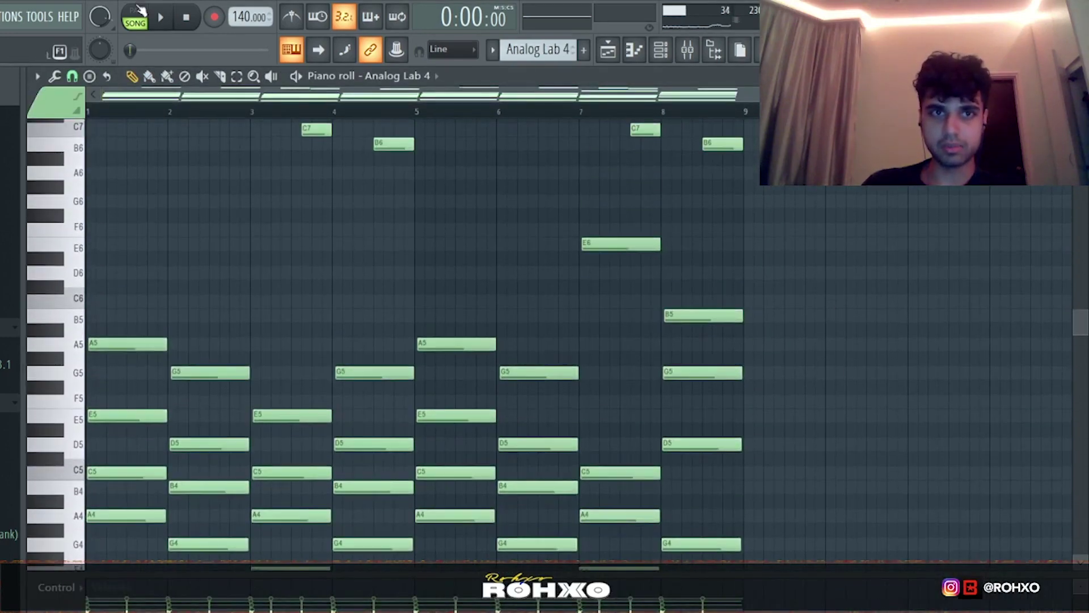
{"action": "key", "text": "space"}
{"action": "scroll", "coordinate": [273, 290], "scroll_direction": "up", "scroll_amount": 3}
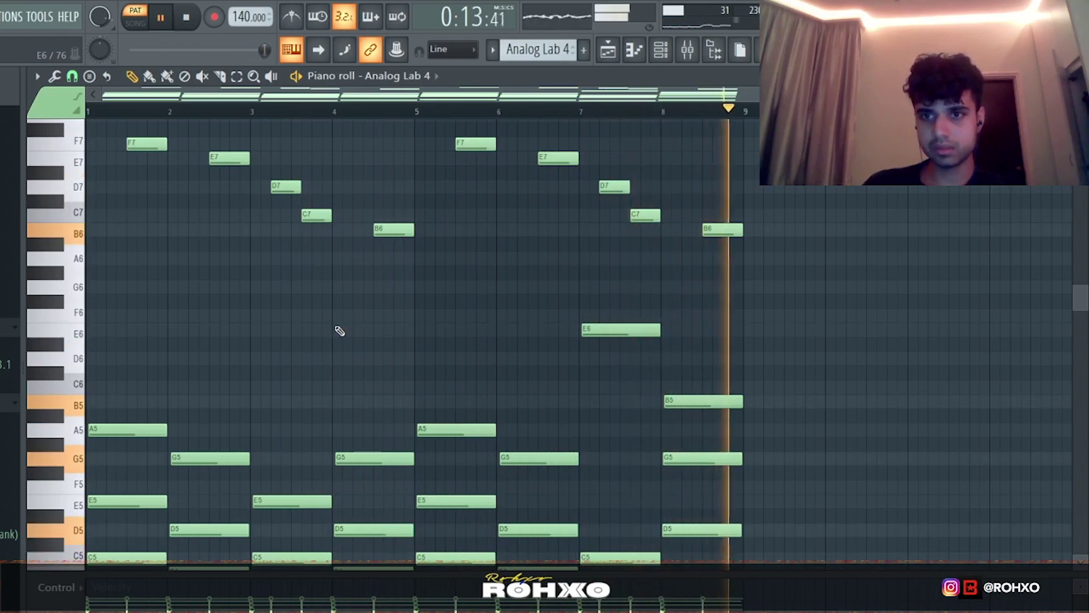
{"action": "key", "text": "space"}
View the Analog Lab 4 and Analog Lab 4 #2 clip notes in the piano roll, then show the mixer.
{"action": "left_click", "coordinate": [608, 50]}
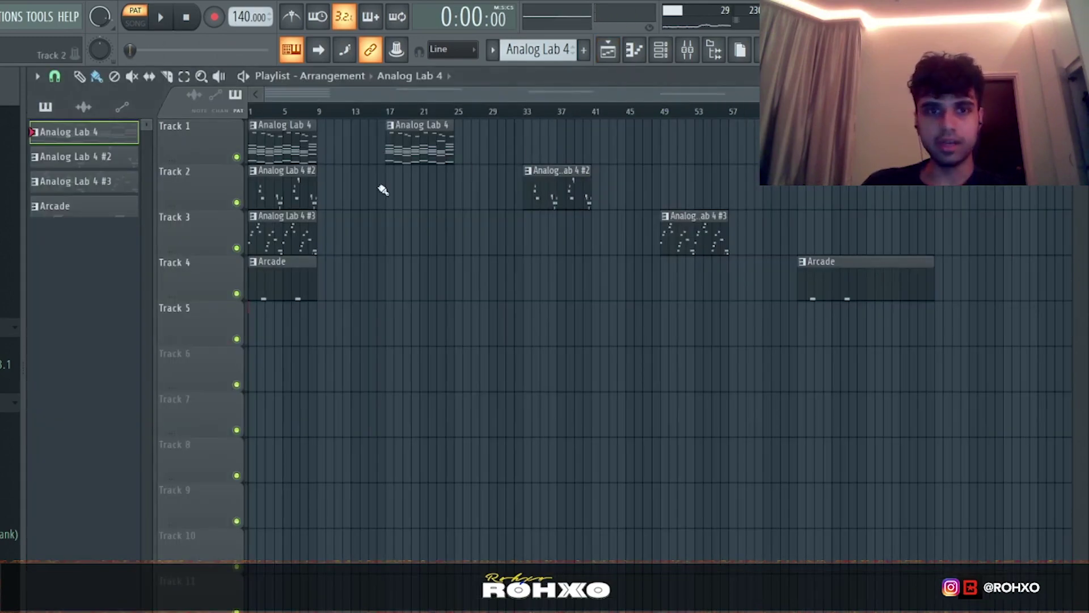
{"action": "double_click", "coordinate": [289, 143]}
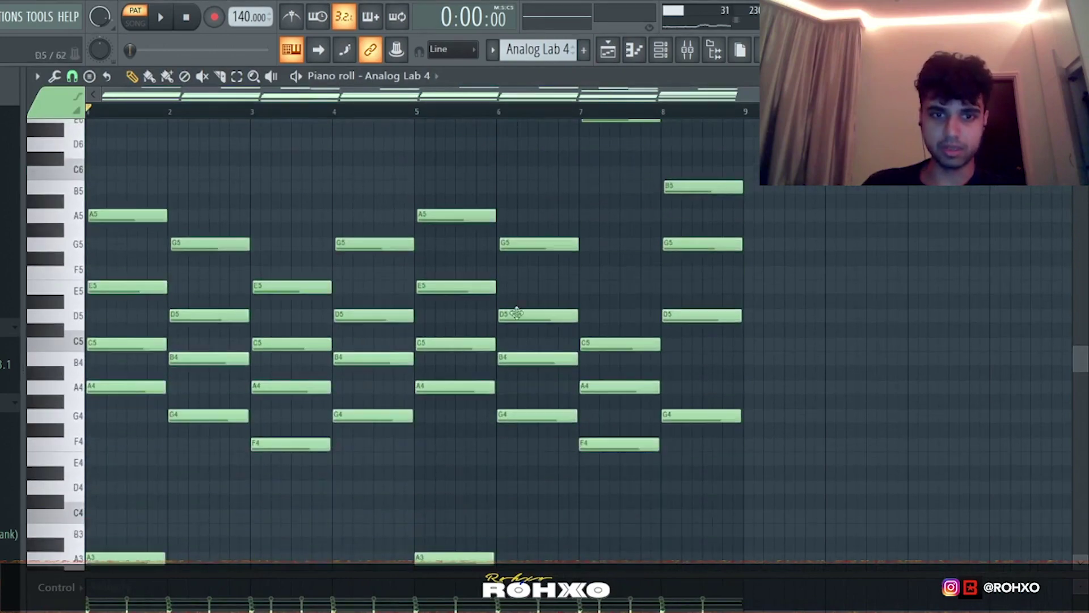
{"action": "scroll", "coordinate": [423, 379], "scroll_direction": "up", "scroll_amount": 8}
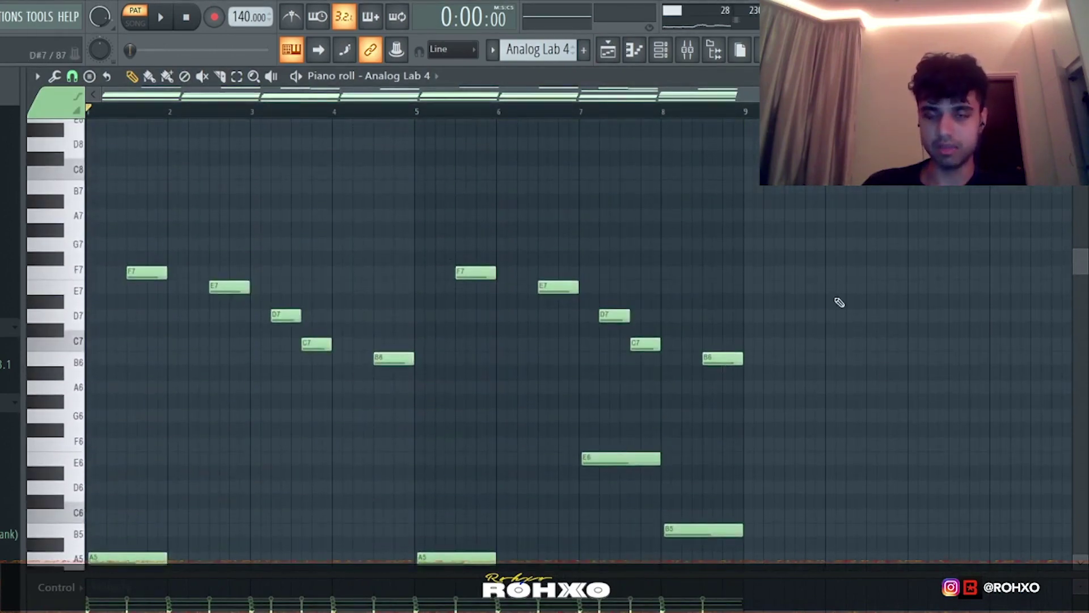
{"action": "left_click", "coordinate": [609, 52]}
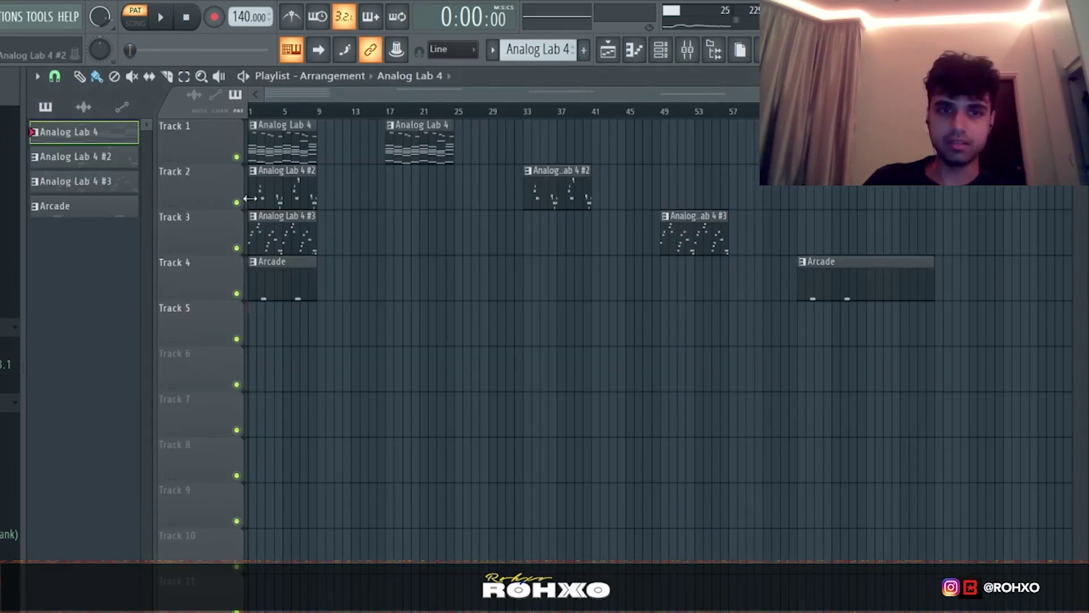
{"action": "double_click", "coordinate": [296, 198]}
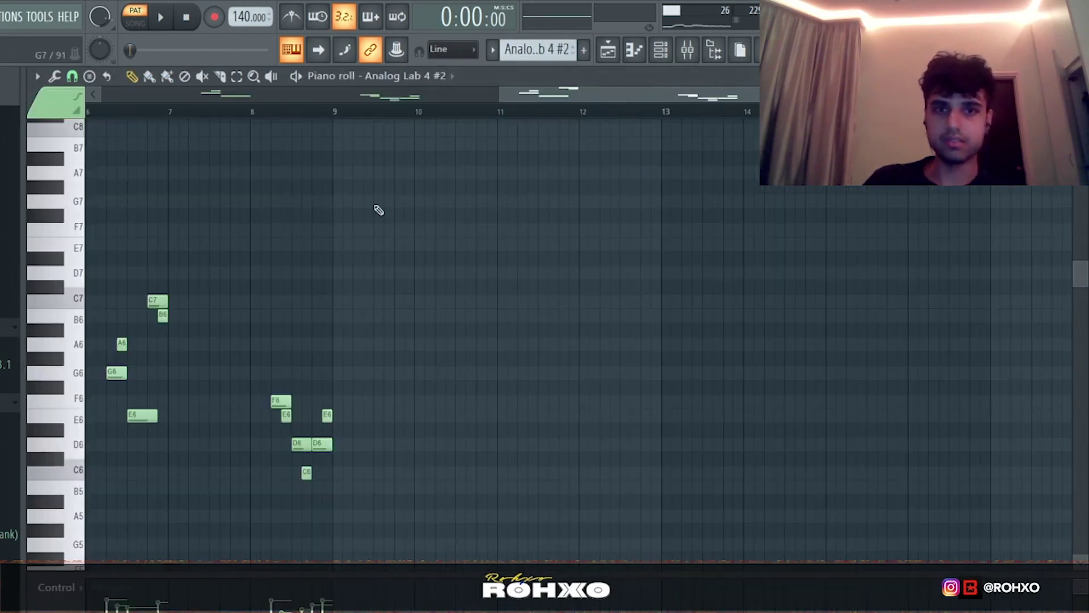
{"action": "left_click", "coordinate": [687, 50]}
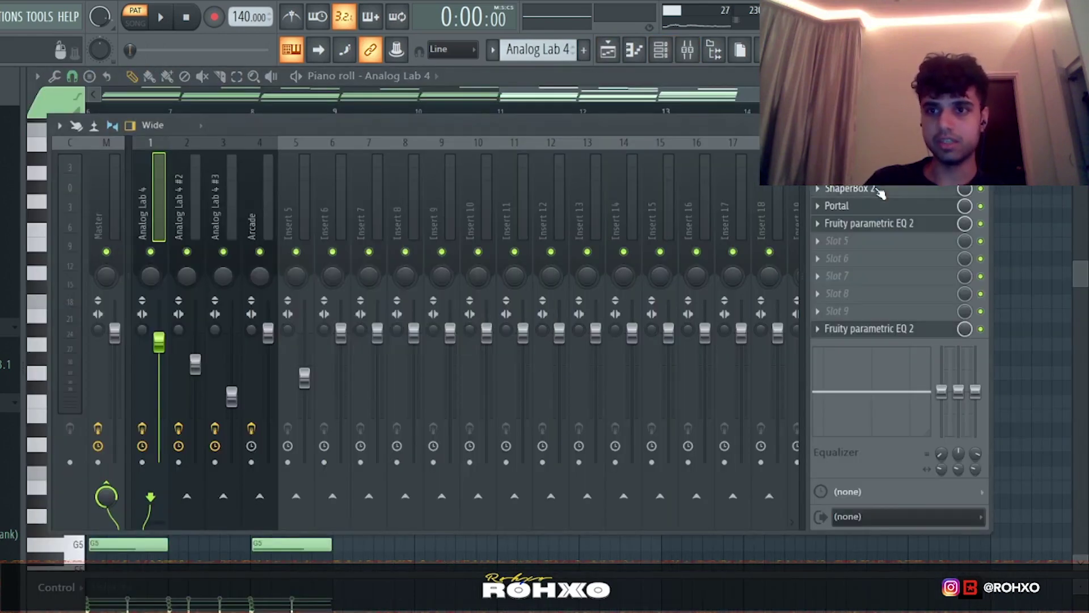
Open ShaperBox 2, then Portal, from the Analog Lab 4 insert's effect slots.
{"action": "left_click", "coordinate": [879, 193]}
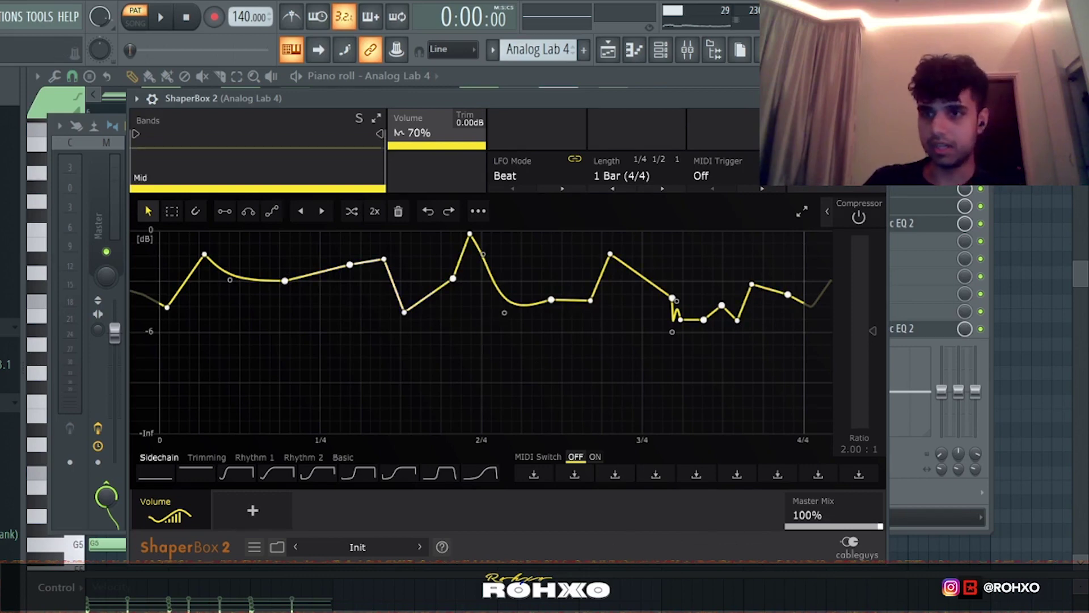
{"action": "left_click", "coordinate": [887, 202]}
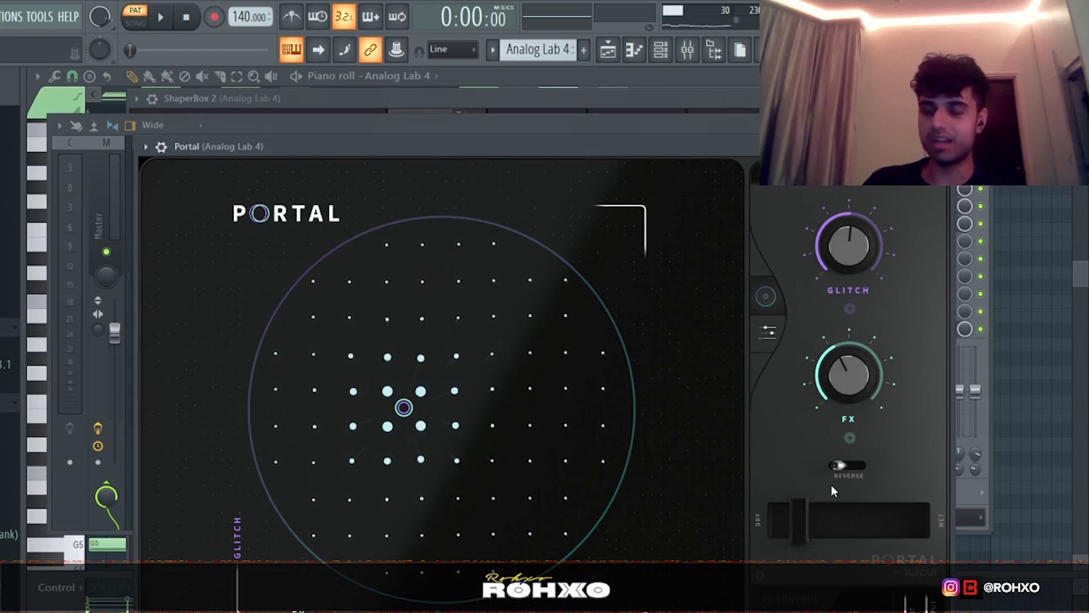
Audition Portal at 100 dry/wet on Analog Lab 4, then lower its mix to about 16.
{"action": "left_click_drag", "start_coordinate": [475, 144], "coordinate": [452, 94]}
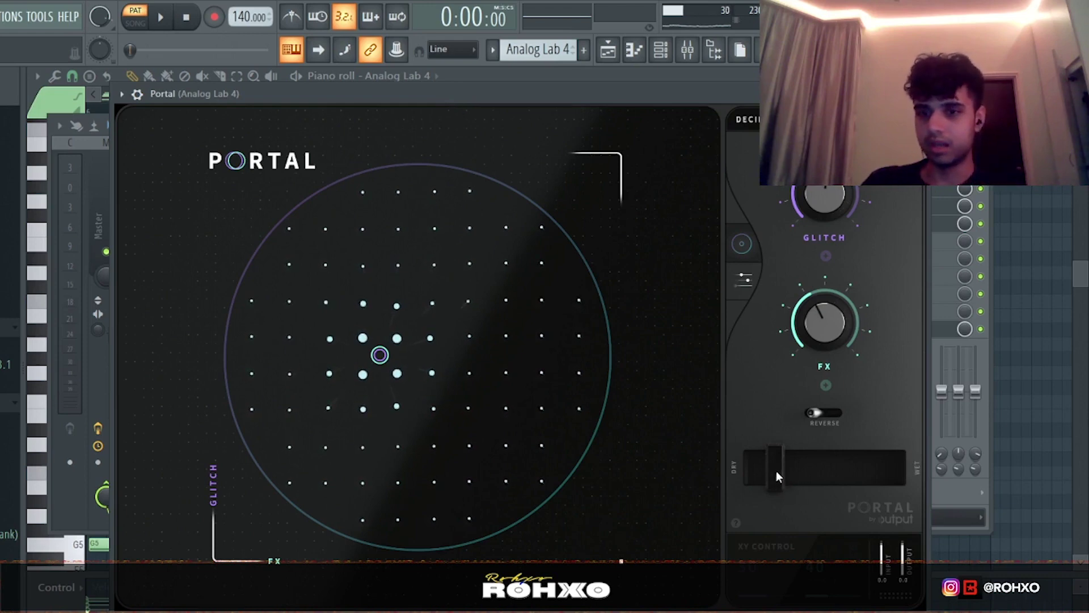
{"action": "left_click_drag", "start_coordinate": [778, 474], "coordinate": [915, 469]}
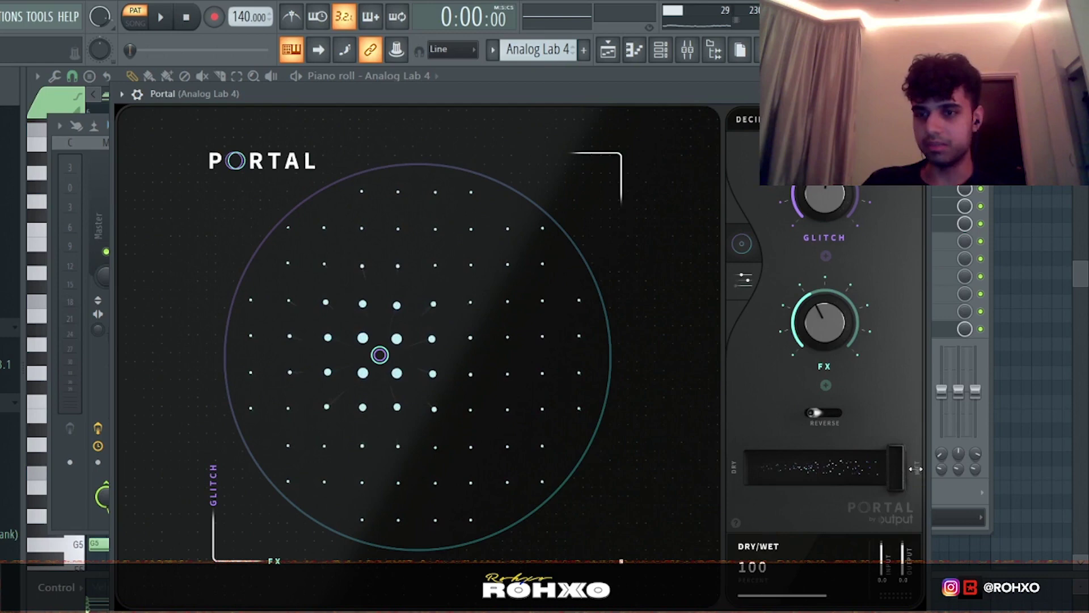
{"action": "key", "text": "space"}
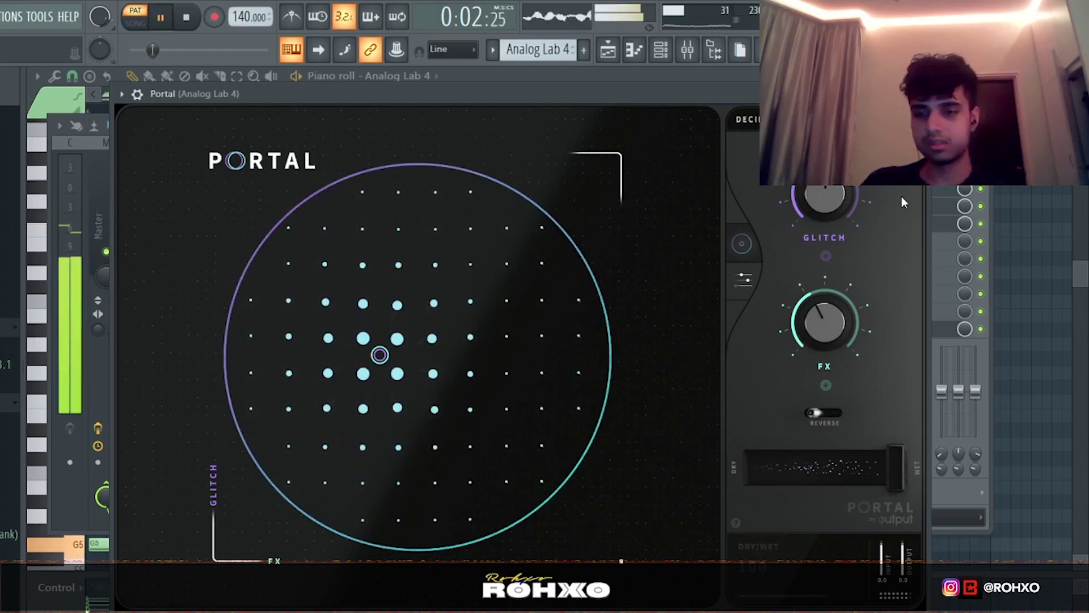
{"action": "key", "text": "space"}
{"action": "left_click_drag", "start_coordinate": [901, 472], "coordinate": [788, 460]}
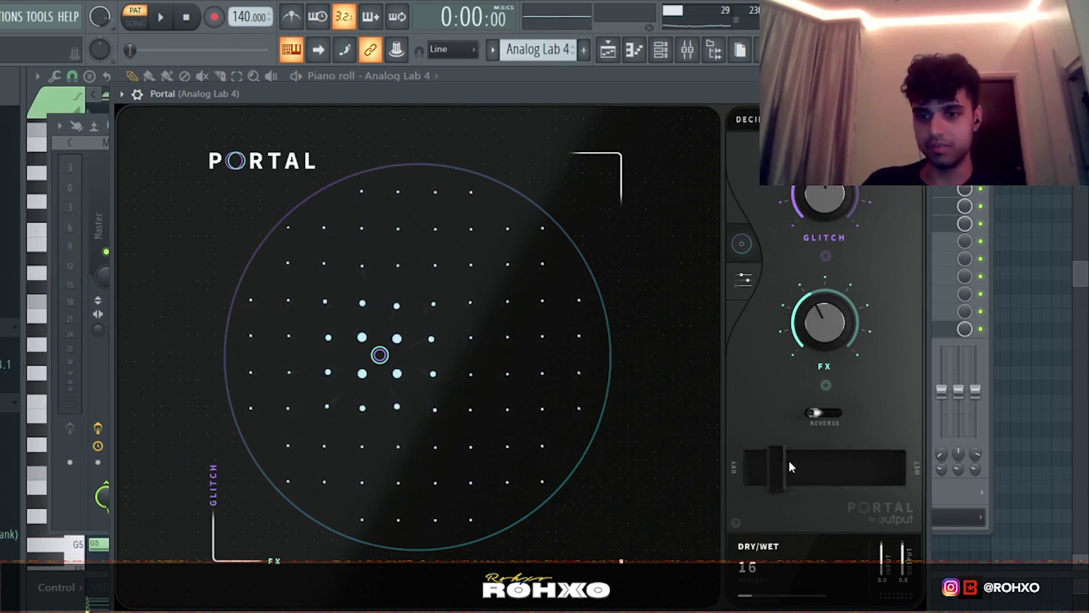
View the Fruity parametric EQ 2 curve on Analog Lab 4, close it, then select insert 2 (Analog Lab 4 #2).
{"action": "key", "text": "F9"}
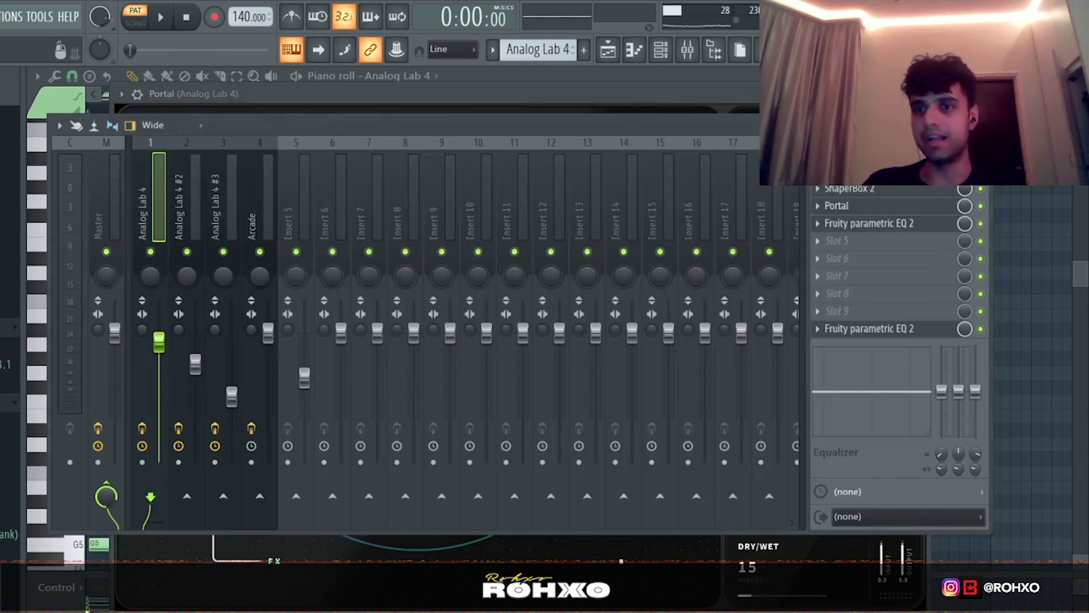
{"action": "left_click", "coordinate": [893, 223]}
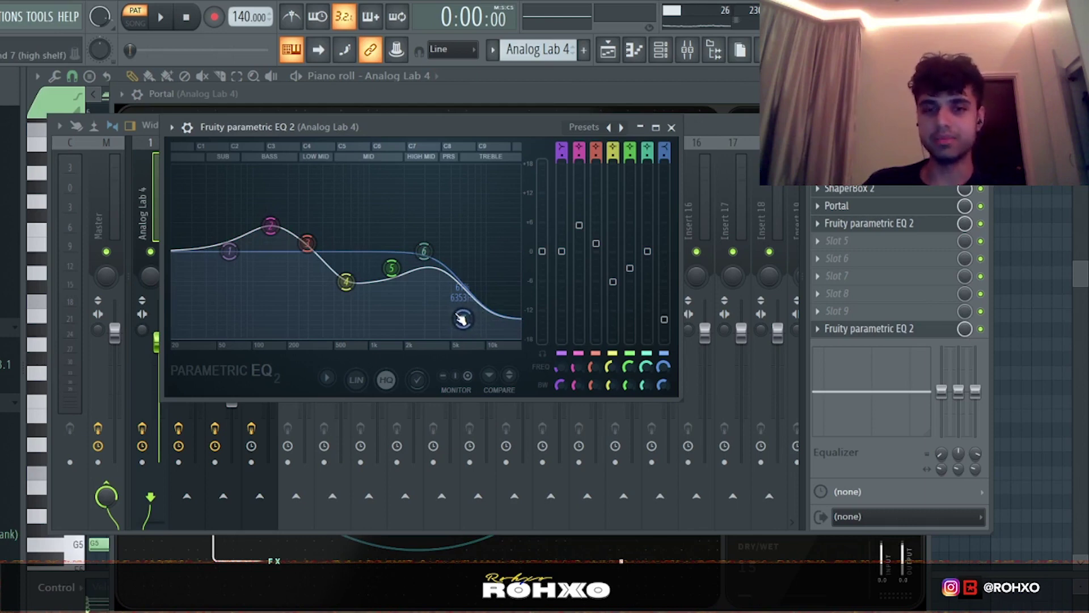
{"action": "left_click", "coordinate": [756, 129]}
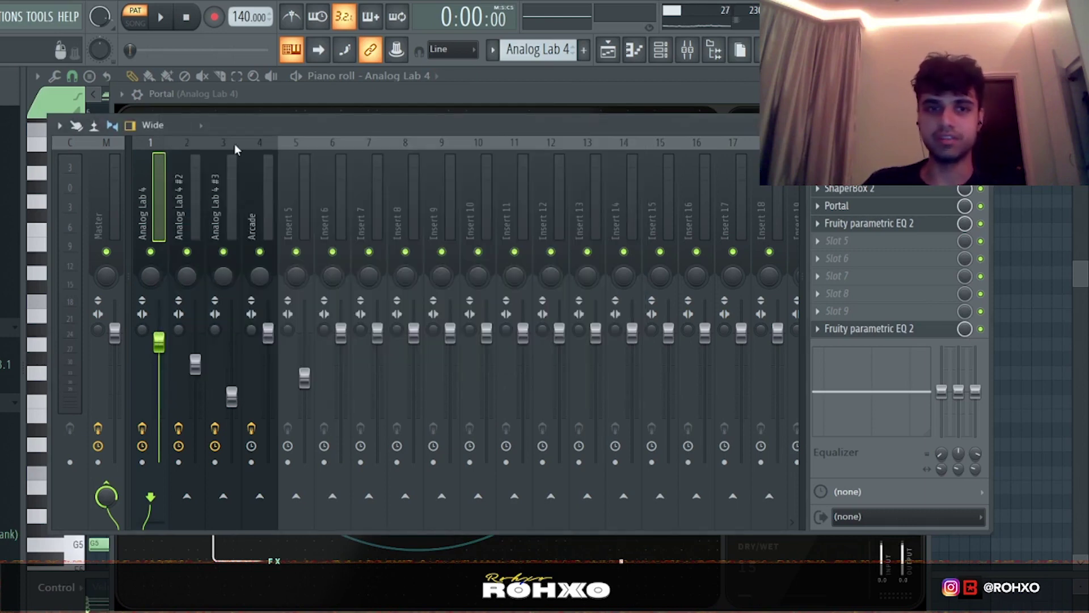
{"action": "left_click", "coordinate": [197, 209]}
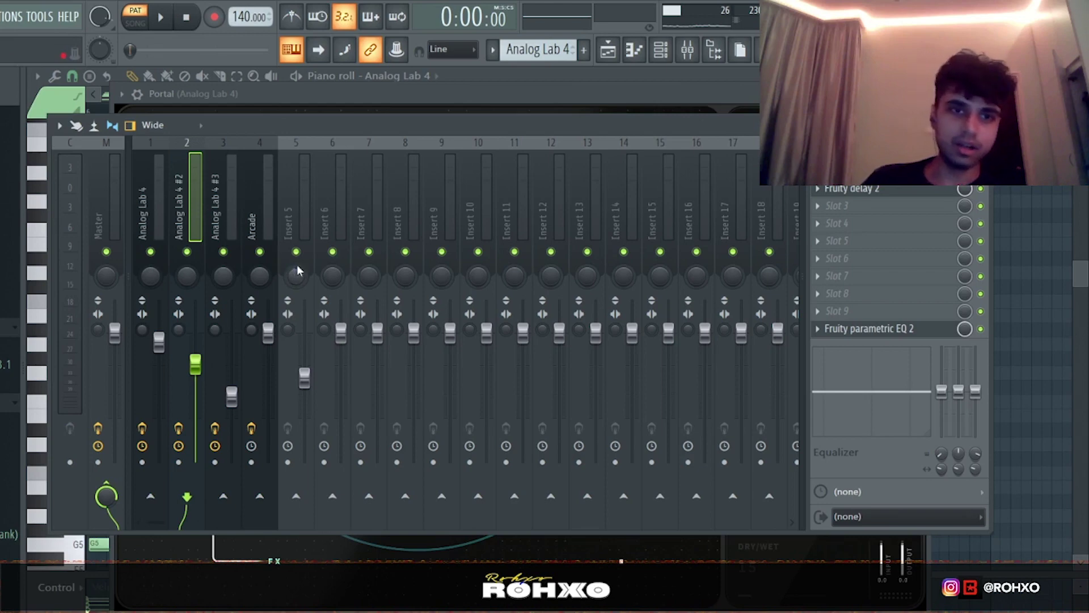
Play the Analog Lab 4 #2 clip in the piano roll, then open the second melody pattern.
{"action": "key", "text": "F5"}
{"action": "double_click", "coordinate": [247, 199]}
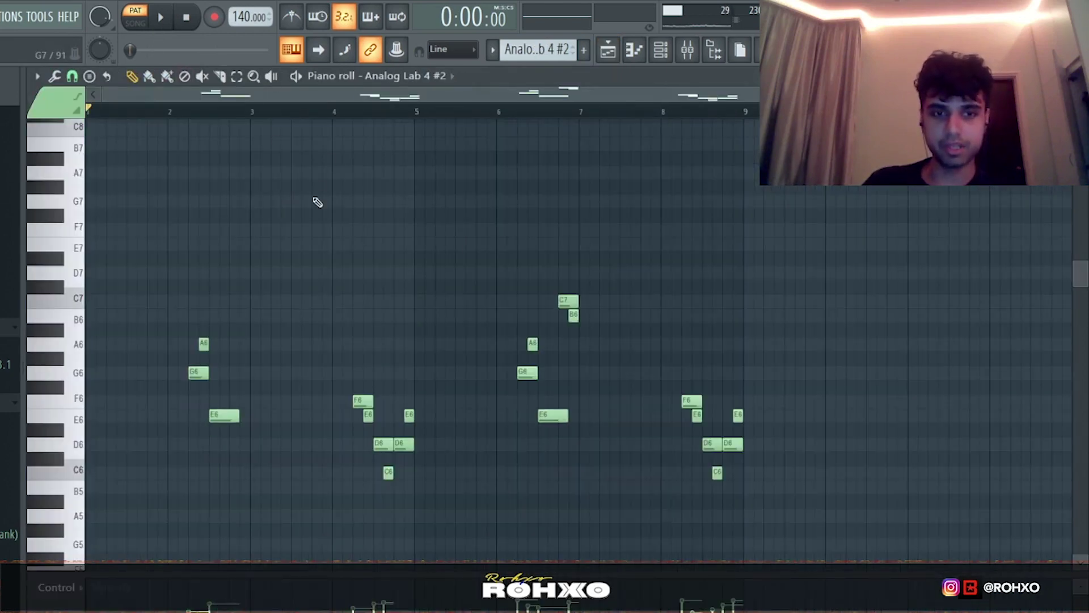
{"action": "key", "text": "space"}
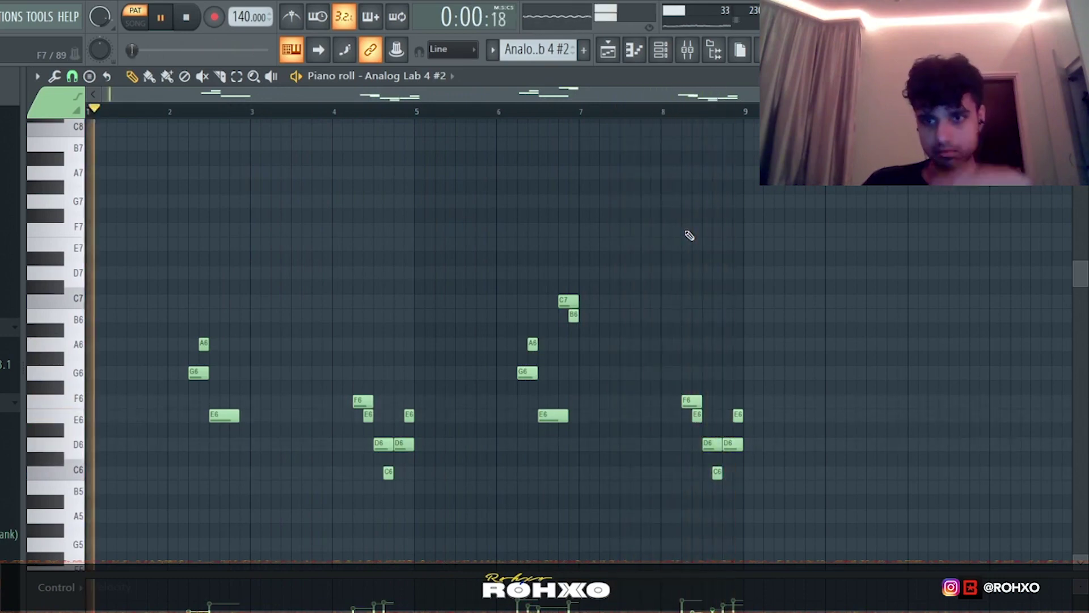
{"action": "key", "text": "space"}
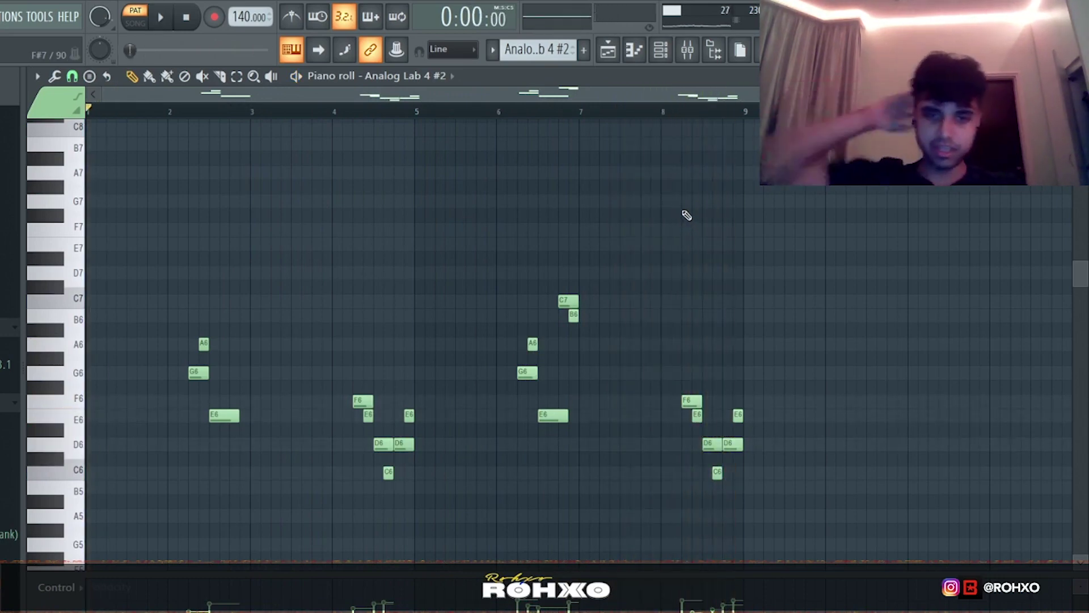
{"action": "key", "text": "F5"}
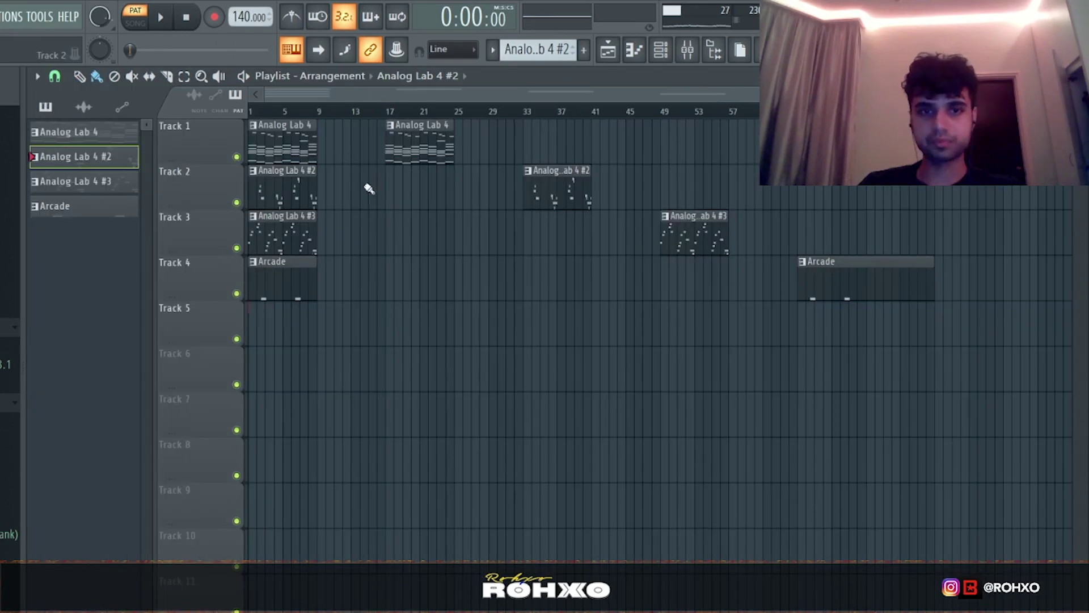
{"action": "double_click", "coordinate": [291, 194]}
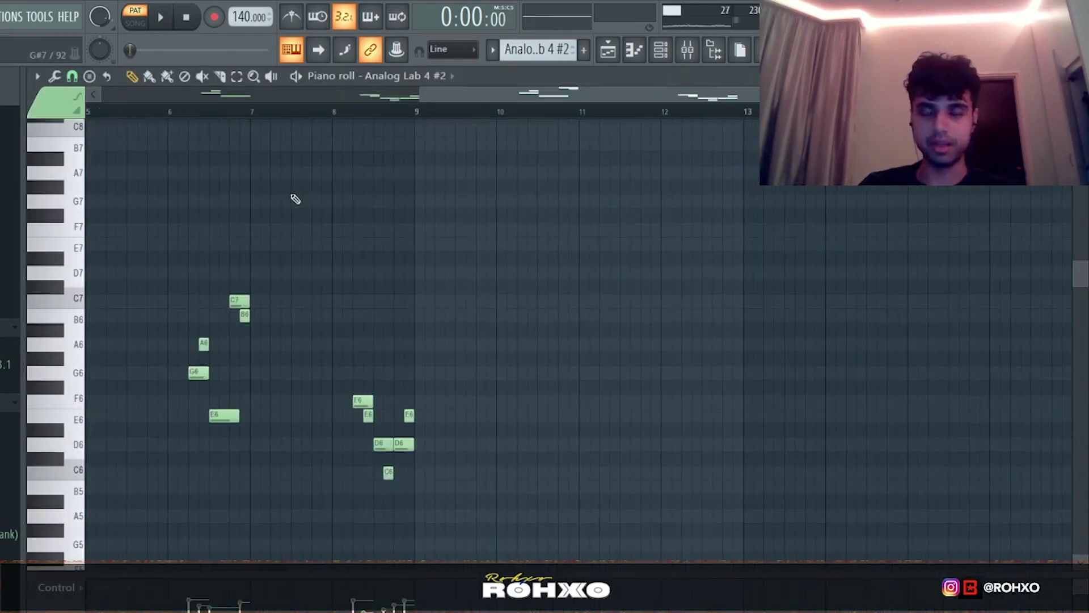
Inspect Fruity delay 2 on insert 2 and the Analog Lab 4 #2 synth from the Channel rack.
{"action": "key", "text": "F9"}
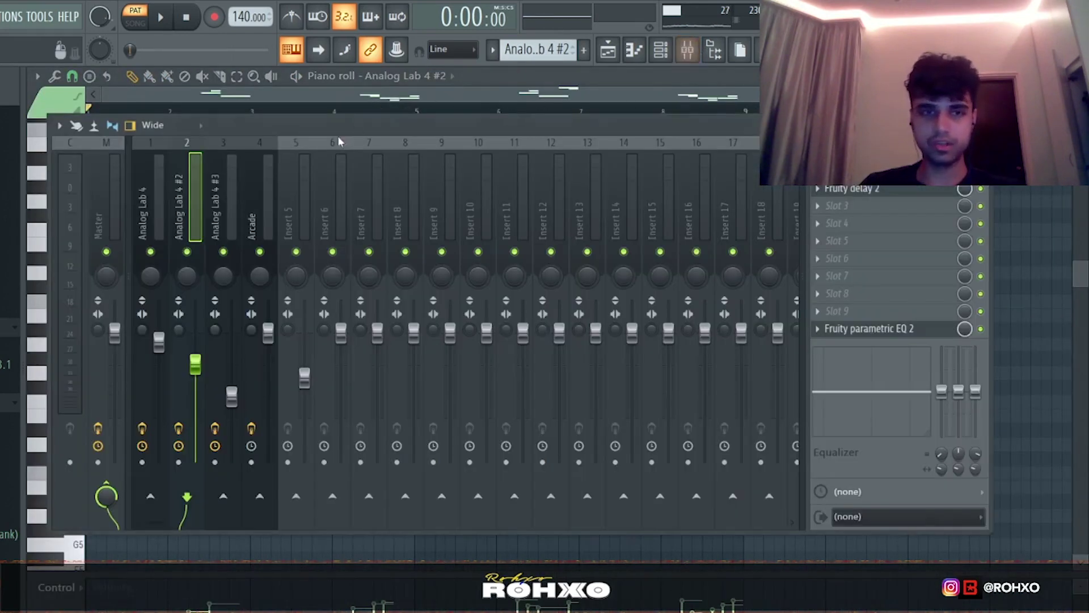
{"action": "left_click", "coordinate": [900, 191]}
{"action": "key", "text": "F6"}
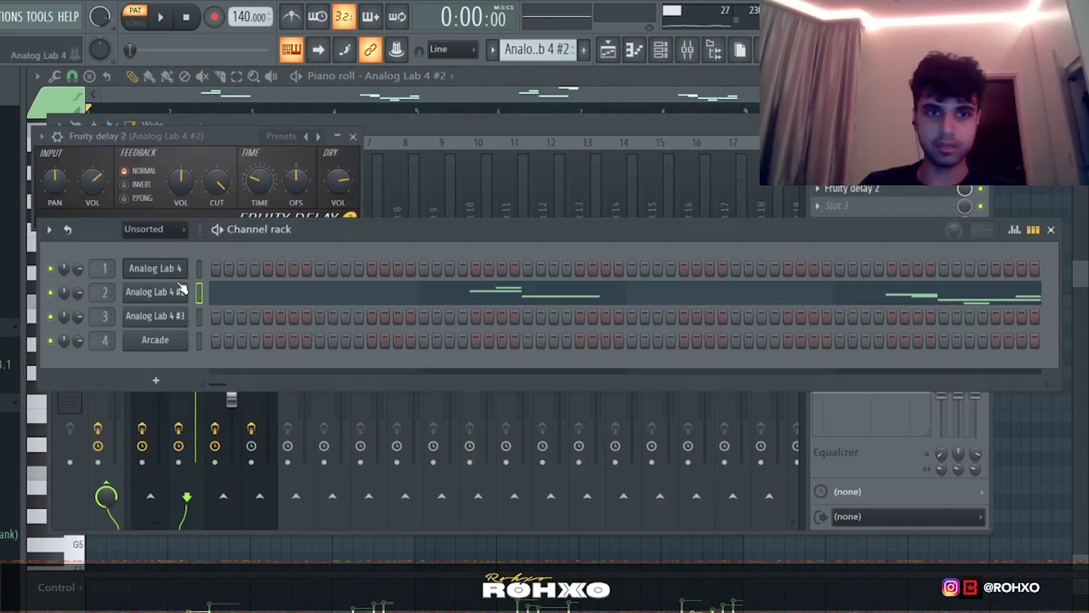
{"action": "left_click", "coordinate": [181, 290]}
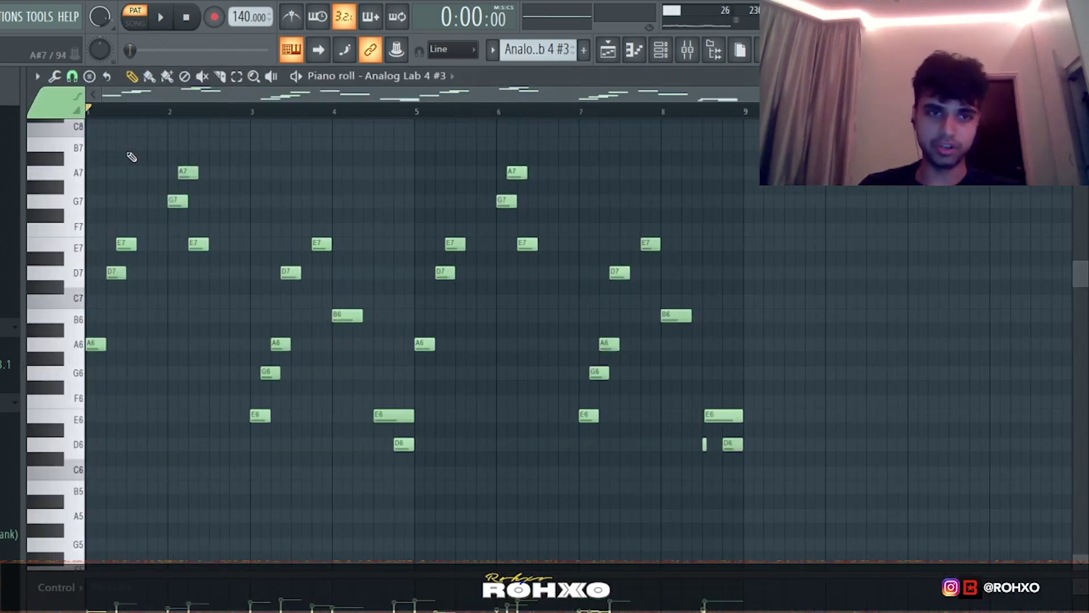
Play and stop the Analog Lab 4 #3 melody, then show the mixer over the playlist.
{"action": "key", "text": "space"}
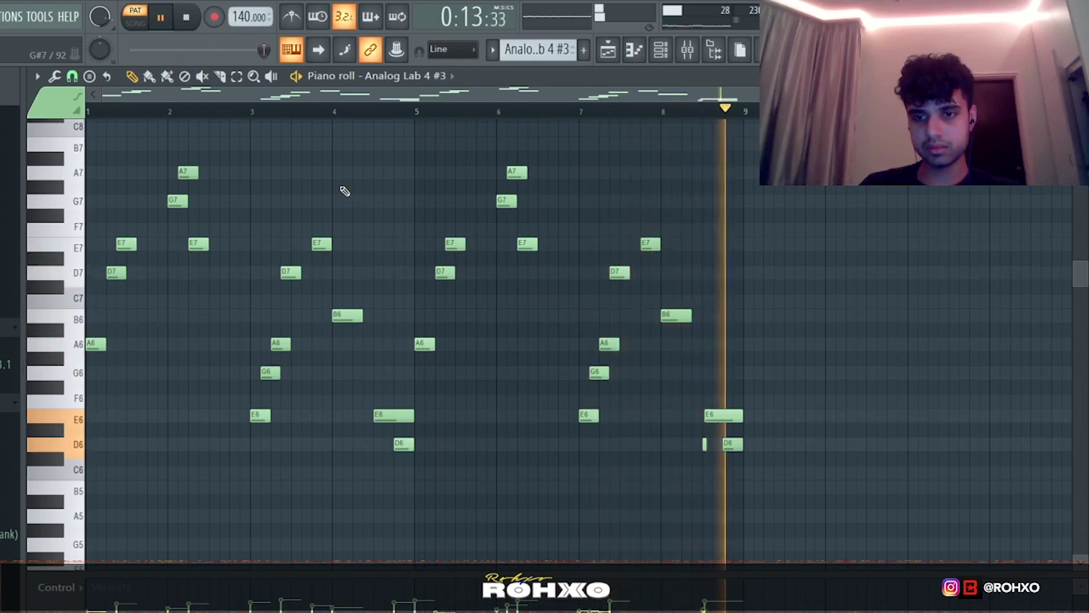
{"action": "key", "text": "space"}
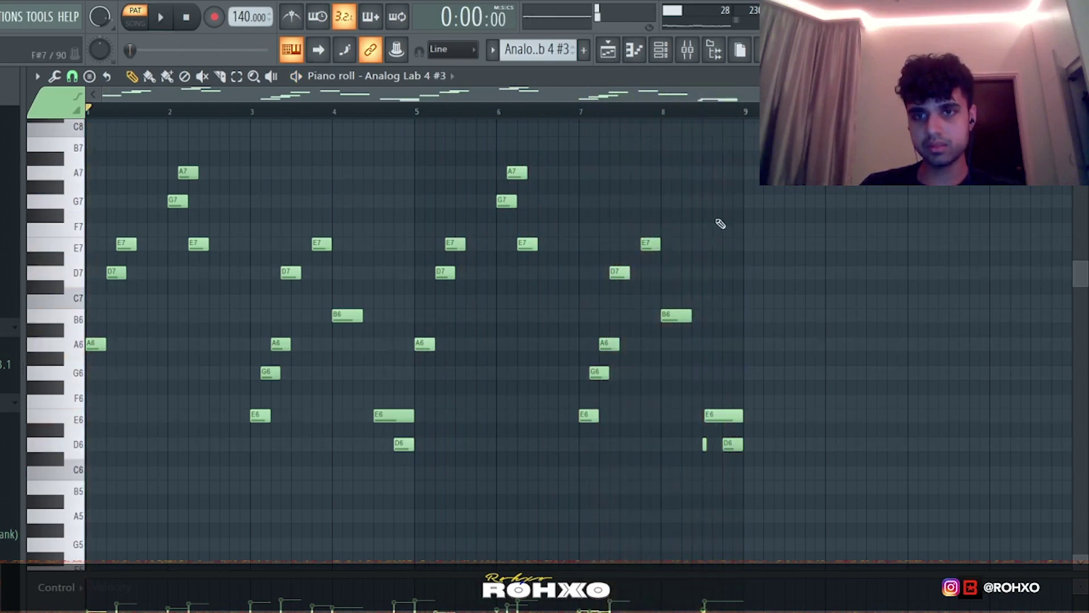
{"action": "left_click", "coordinate": [607, 50]}
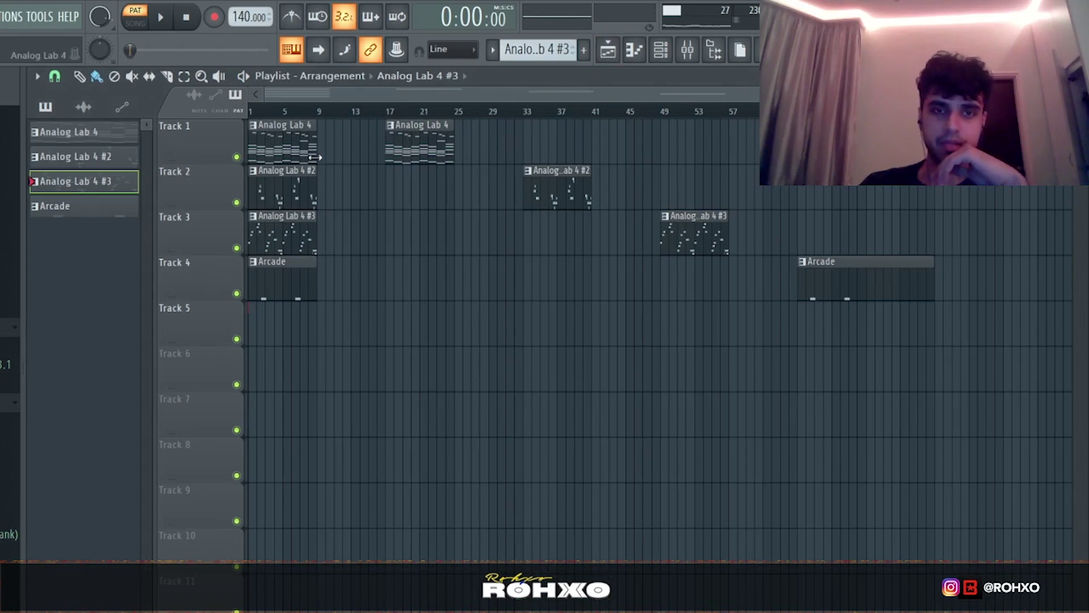
{"action": "left_click", "coordinate": [696, 51]}
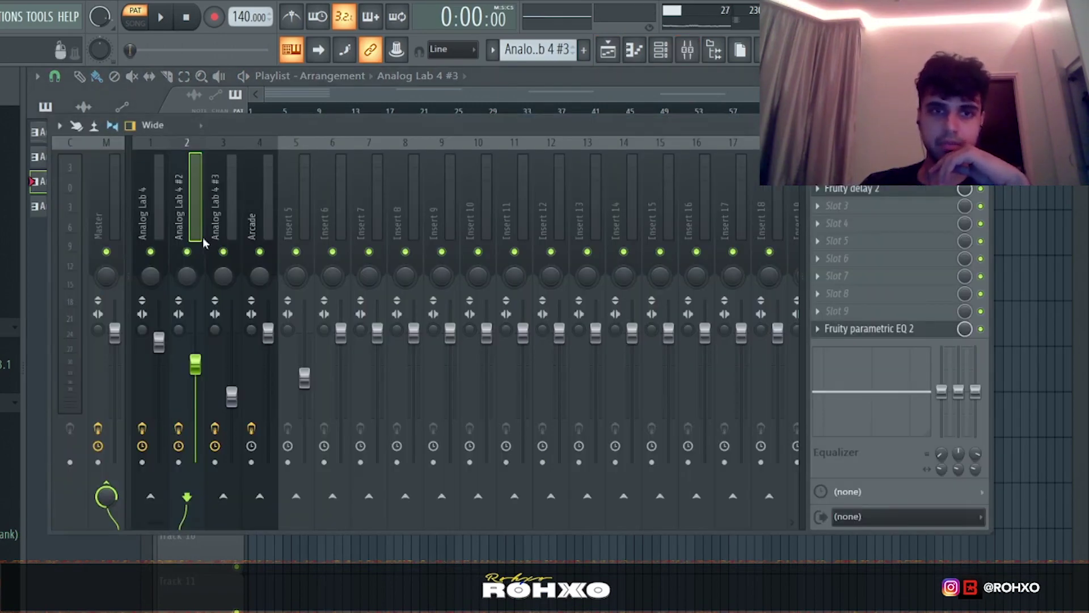
Check the mixer, then view the Analog Lab 4 #3 synth from the Channel rack and close it.
{"action": "key", "text": "F9"}
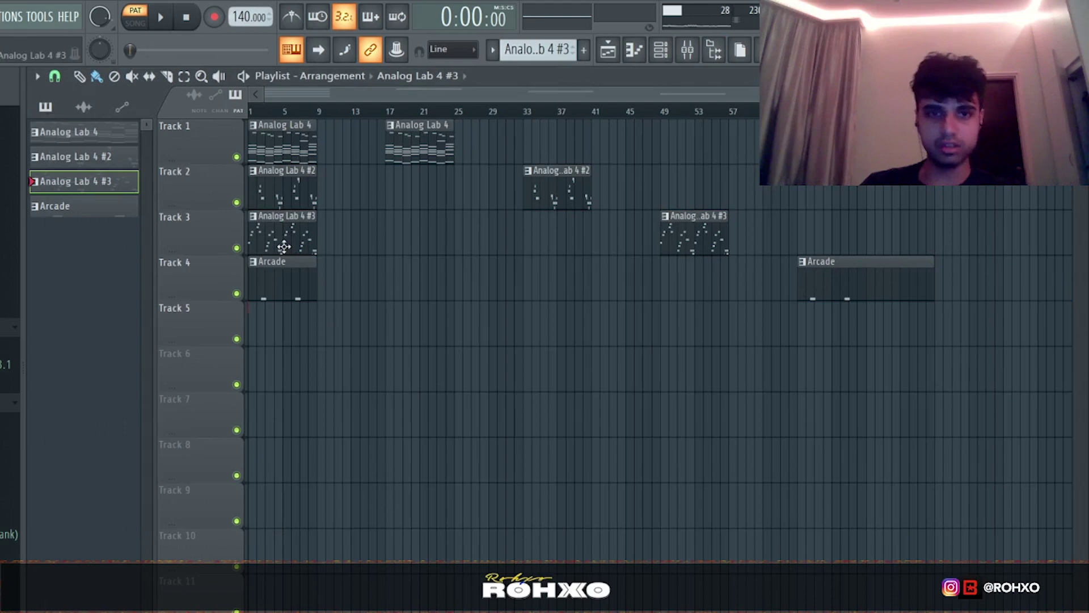
{"action": "left_click", "coordinate": [692, 49]}
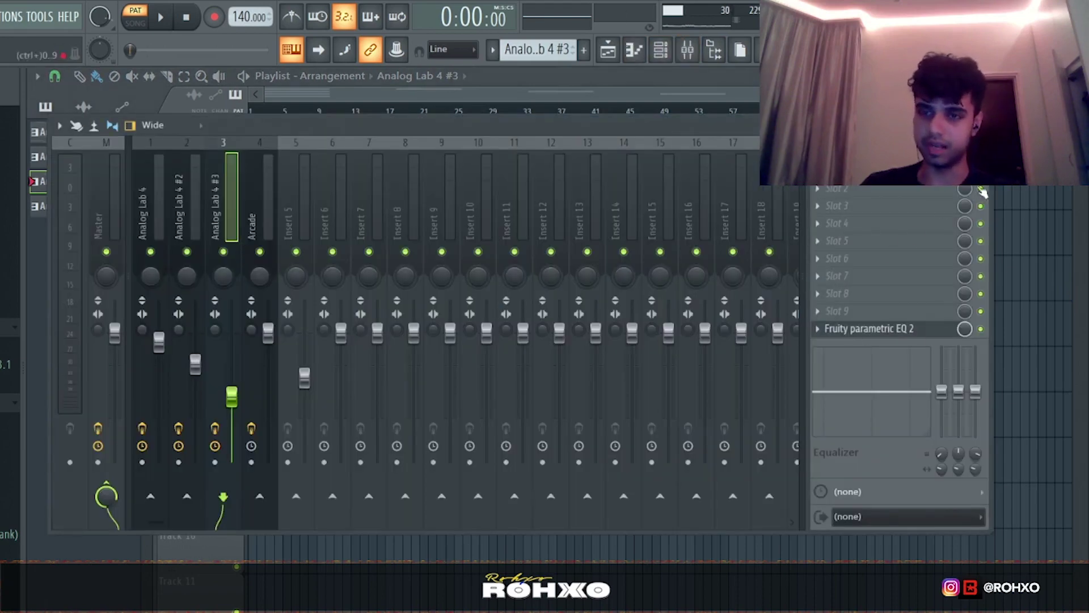
{"action": "key", "text": "F9"}
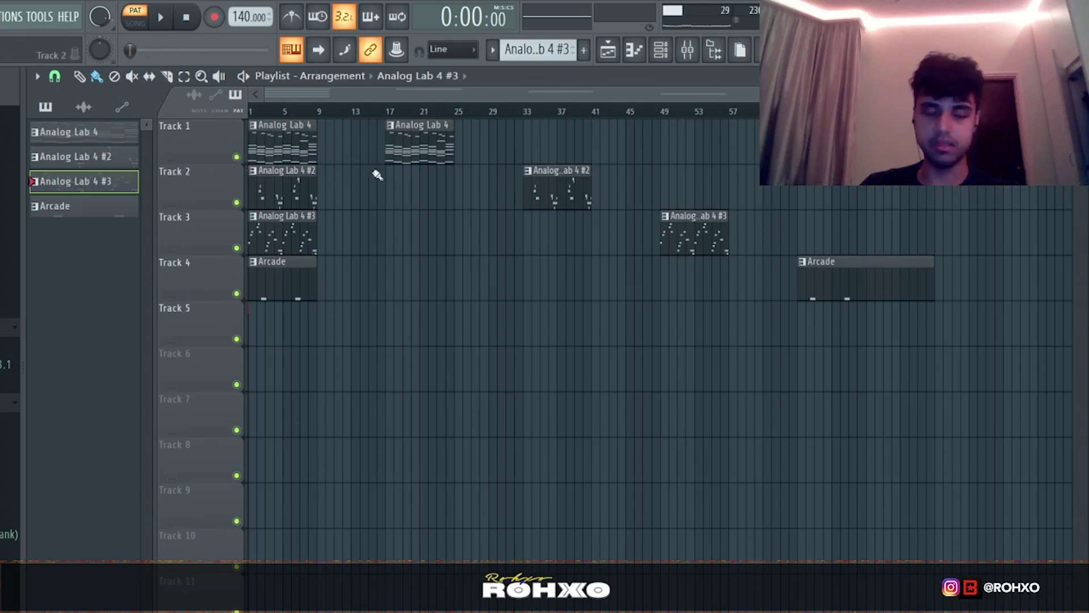
{"action": "left_click", "coordinate": [660, 50]}
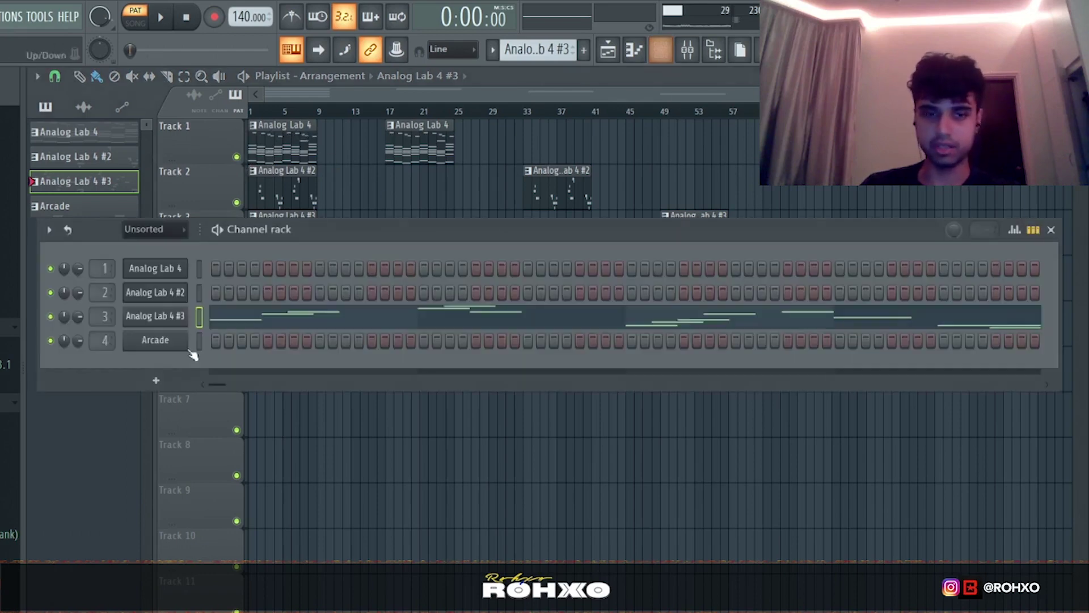
{"action": "left_click", "coordinate": [154, 319]}
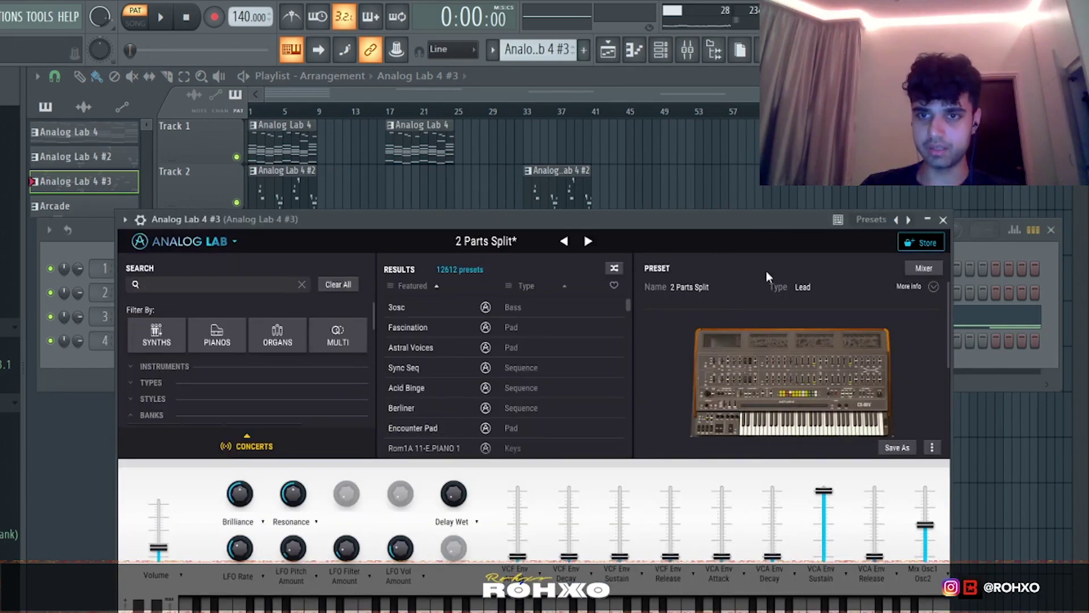
{"action": "key", "text": "F5"}
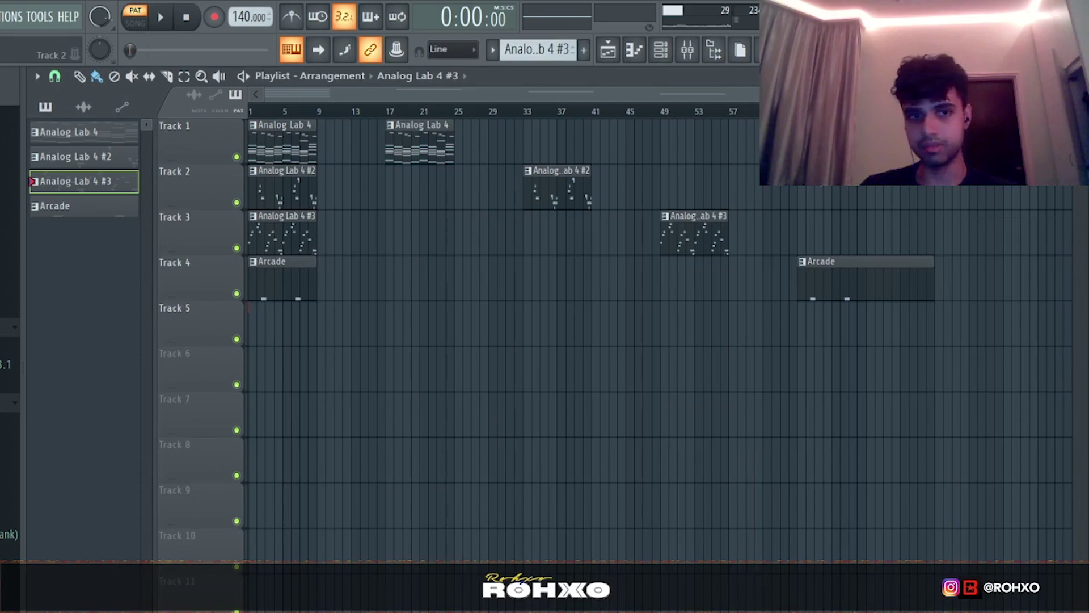
{"action": "double_click", "coordinate": [268, 279]}
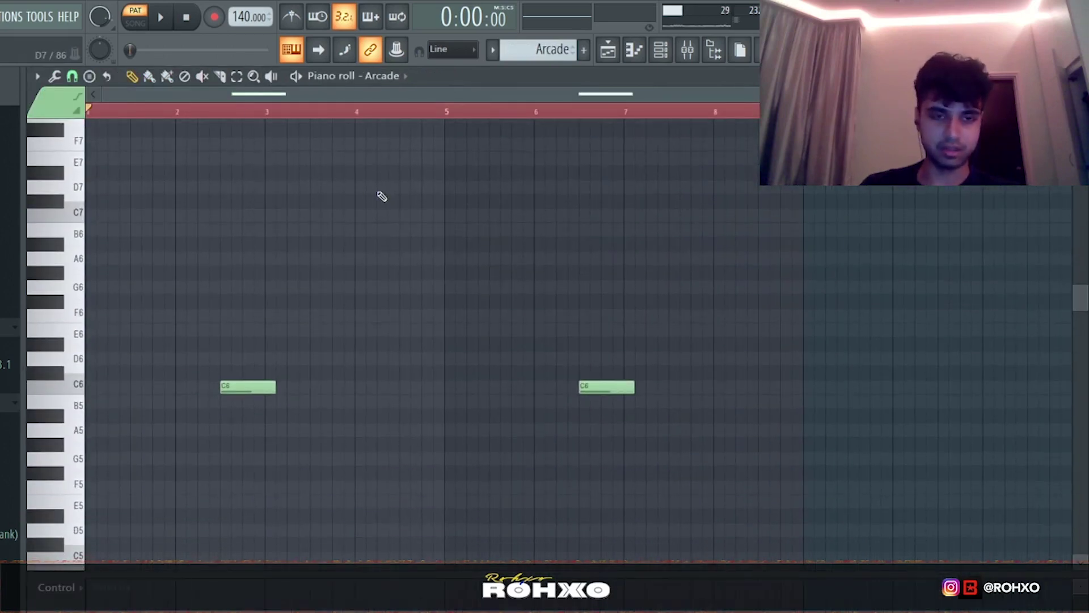
{"action": "key", "text": "space"}
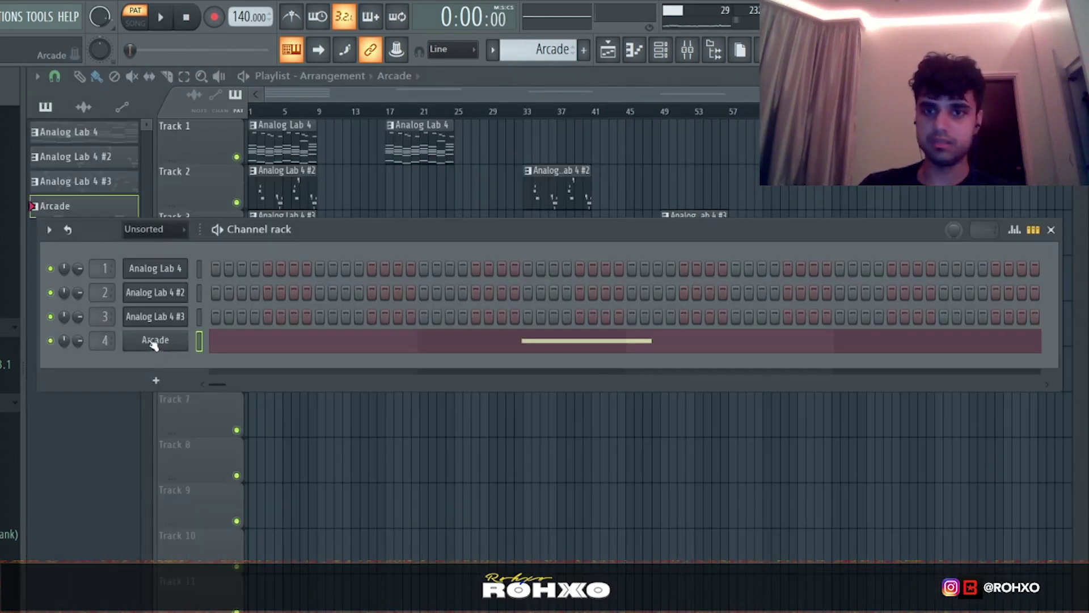
{"action": "left_click", "coordinate": [153, 342]}
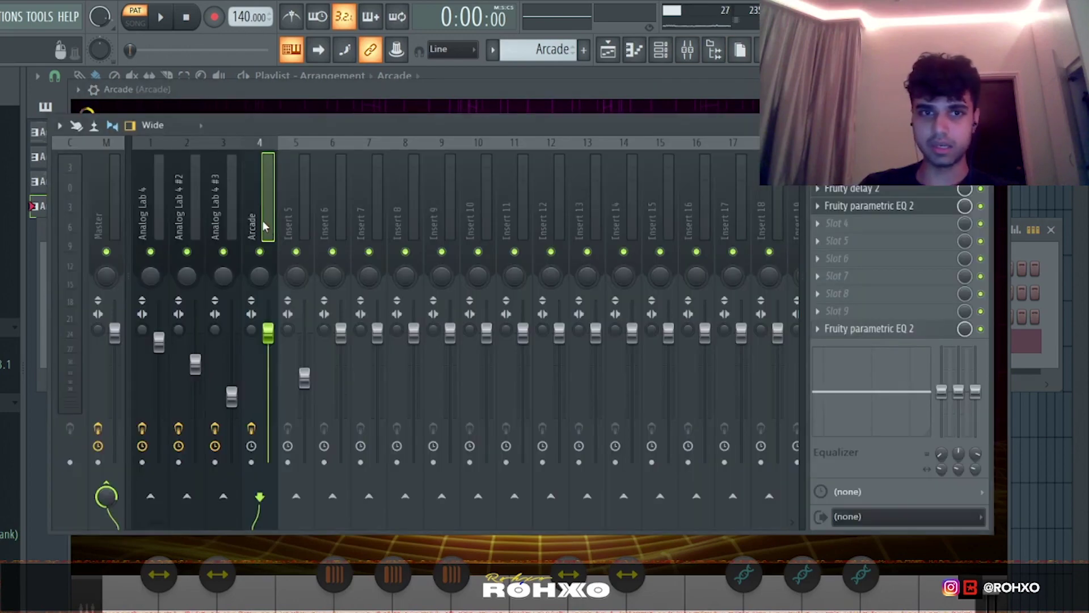
{"action": "left_click", "coordinate": [687, 50]}
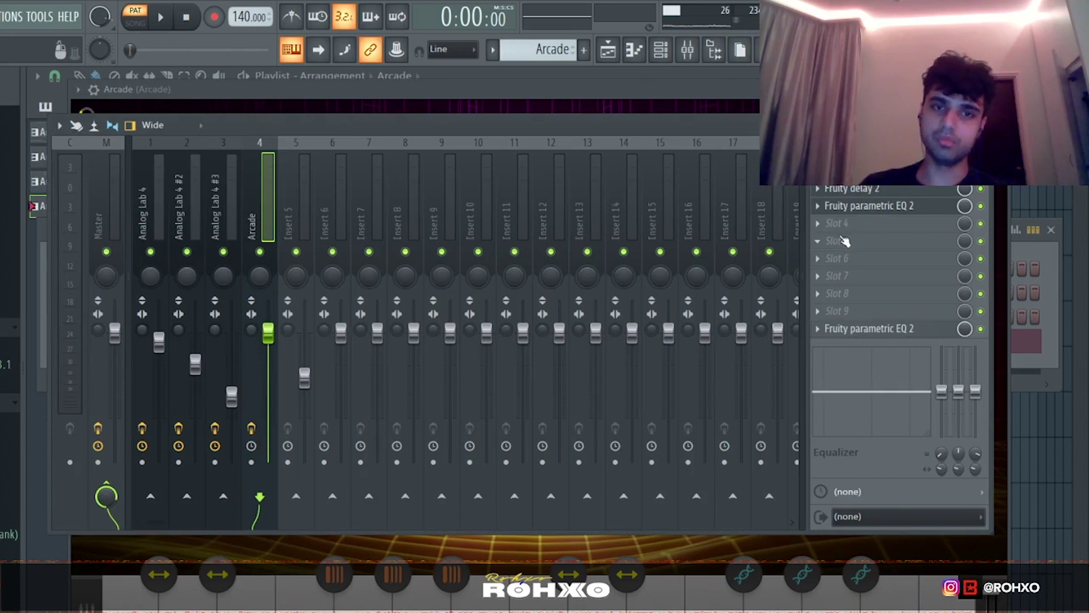
{"action": "left_click", "coordinate": [851, 205]}
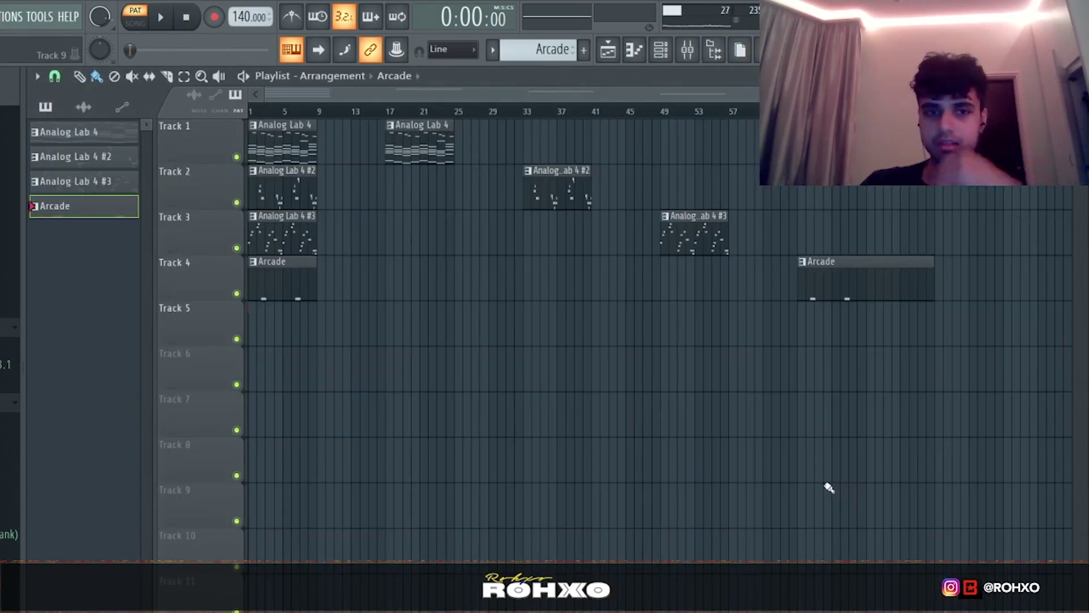
In SONG mode, compare master effects off and on, then open the master SoundShifter at -3 semitones.
{"action": "left_click", "coordinate": [687, 50]}
{"action": "left_click", "coordinate": [98, 195]}
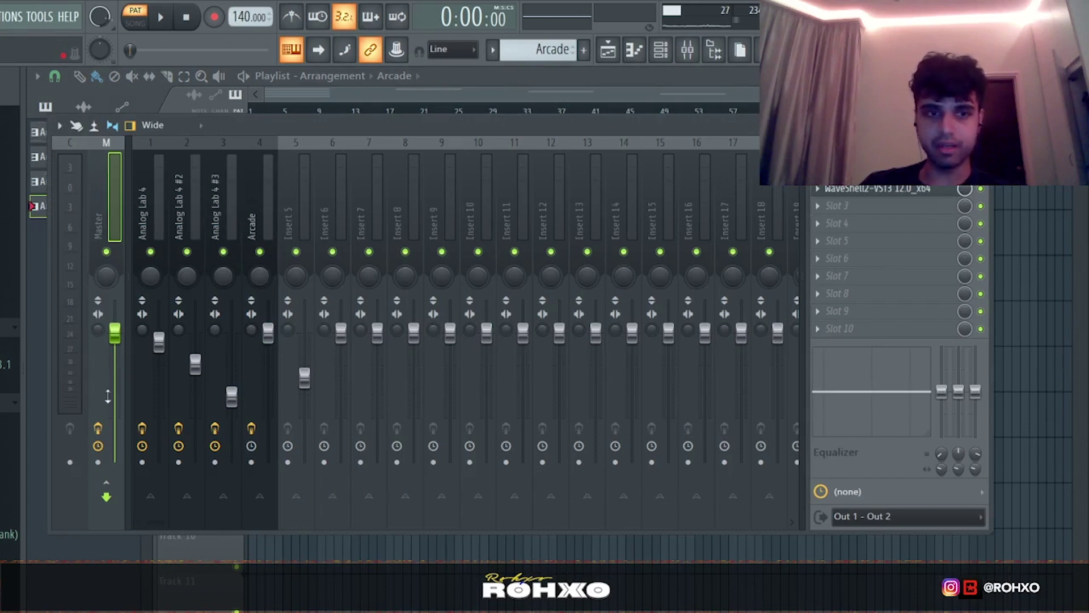
{"action": "left_click", "coordinate": [98, 429]}
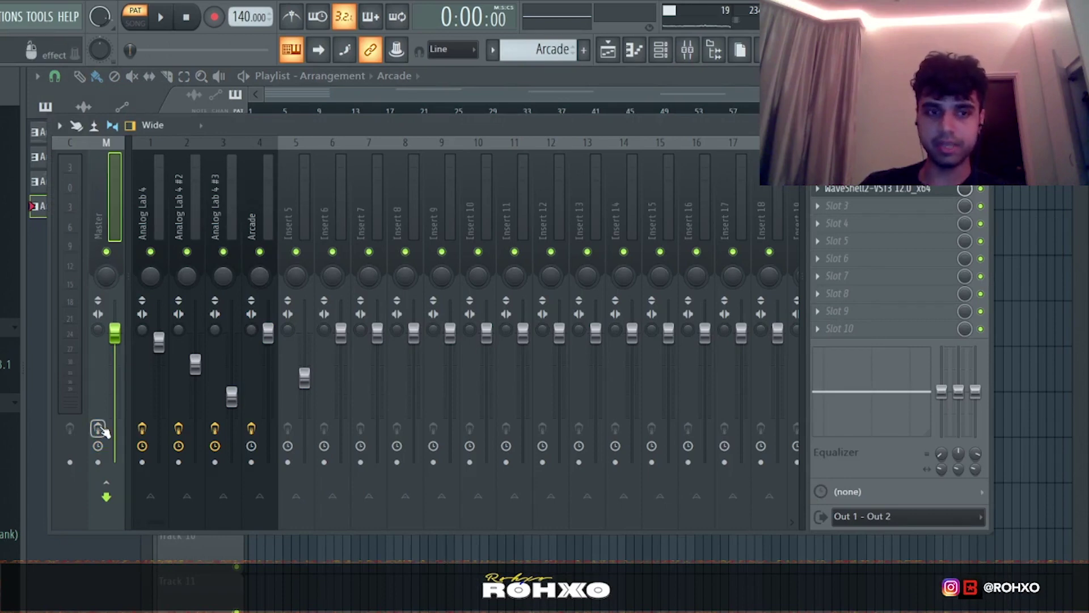
{"action": "left_click", "coordinate": [136, 23]}
{"action": "key", "text": "space"}
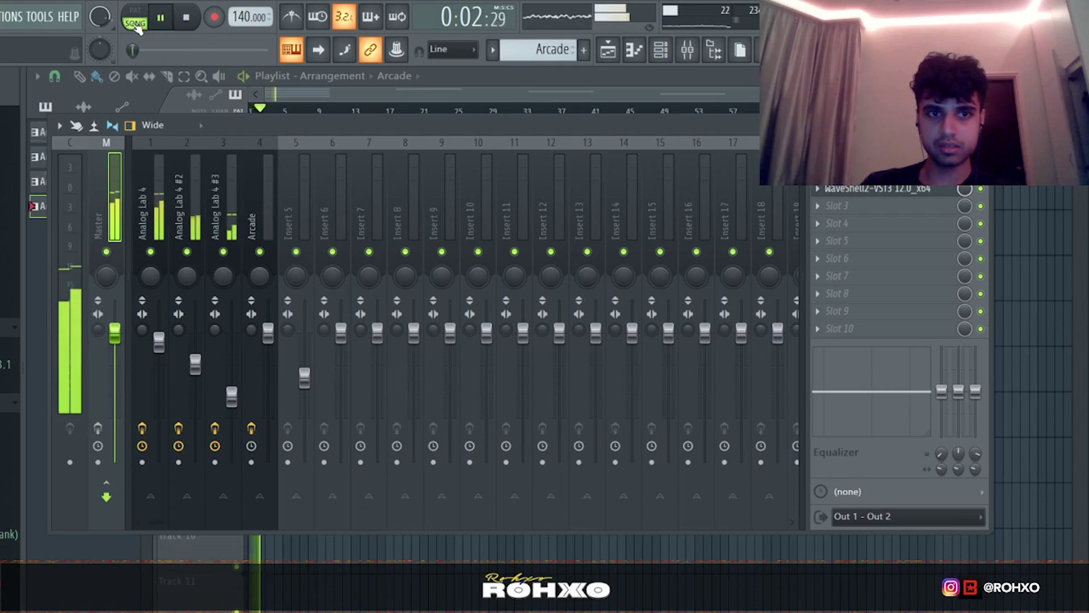
{"action": "key", "text": "space"}
{"action": "left_click", "coordinate": [99, 429]}
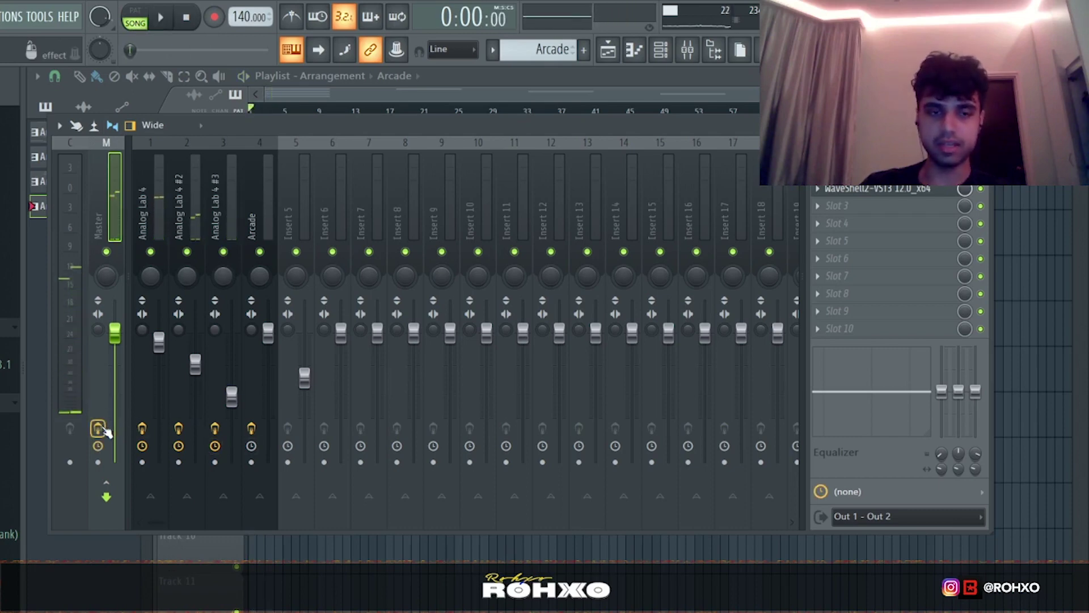
{"action": "left_click", "coordinate": [877, 190]}
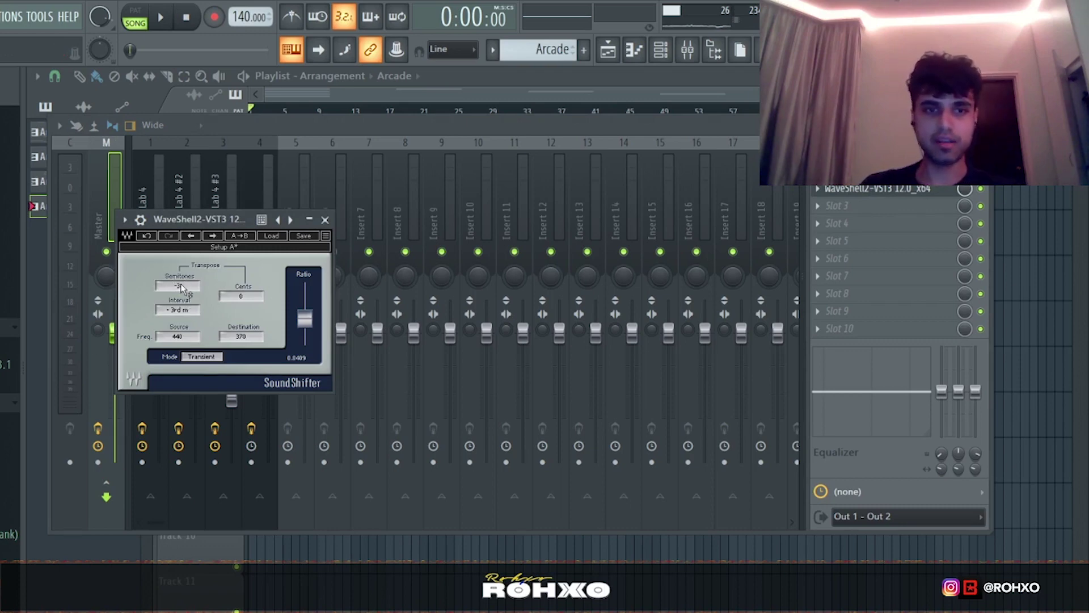
Show the Channel rack and reopen the master SoundShifter pitch effect.
{"action": "left_click", "coordinate": [660, 50]}
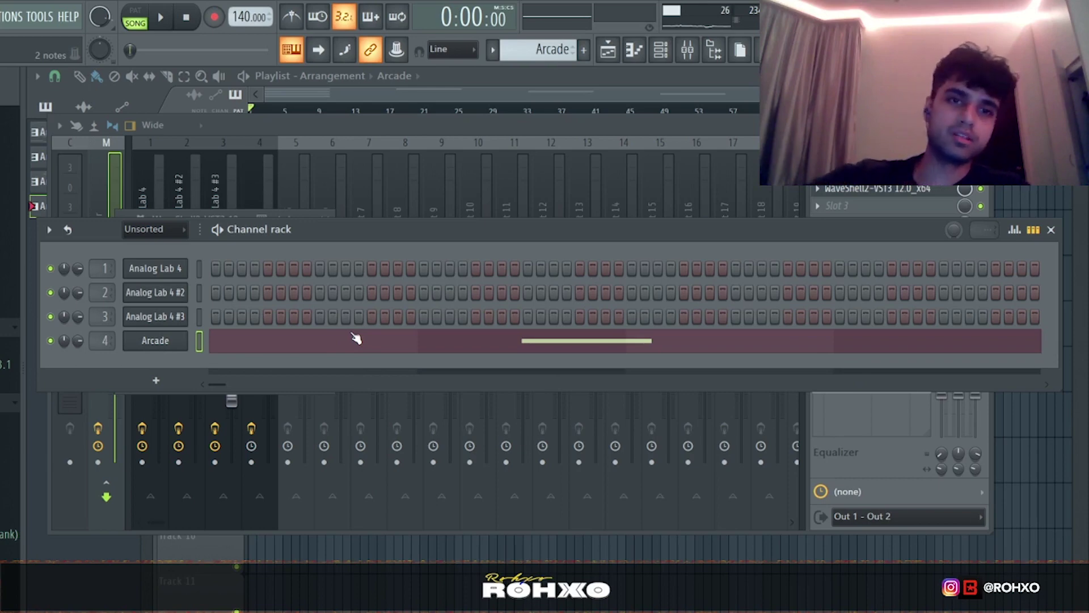
{"action": "left_click", "coordinate": [926, 196]}
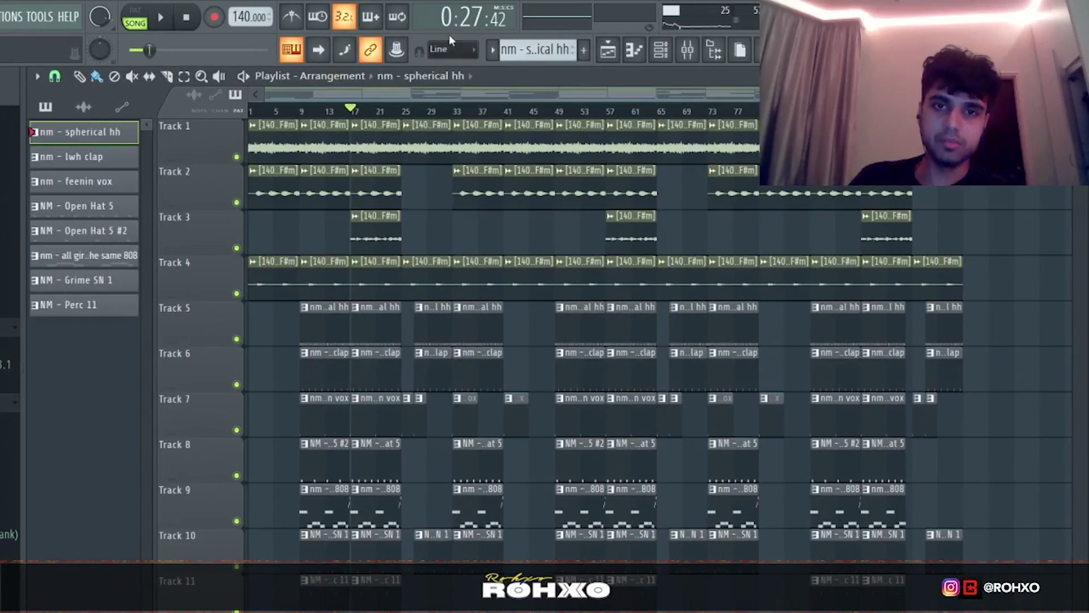
{"action": "double_click", "coordinate": [366, 322]}
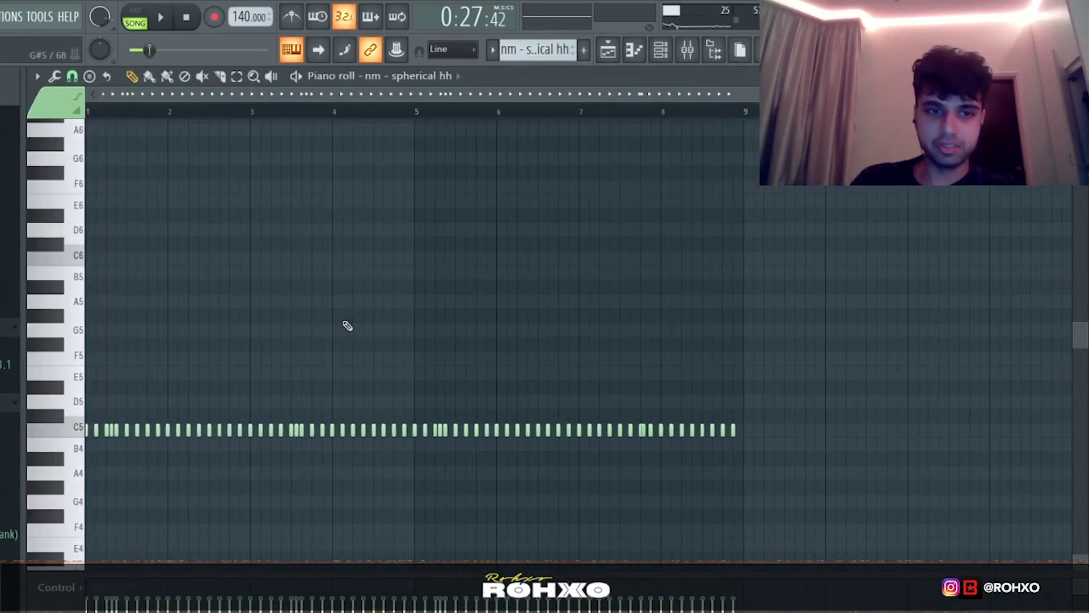
{"action": "left_click", "coordinate": [137, 10]}
{"action": "key", "text": "space"}
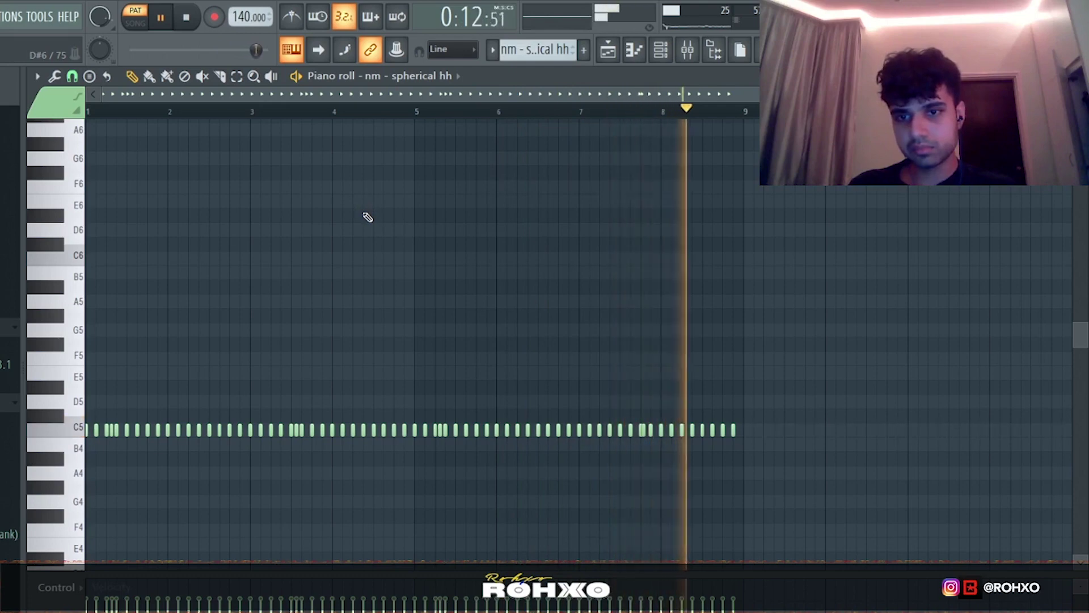
{"action": "key", "text": "space"}
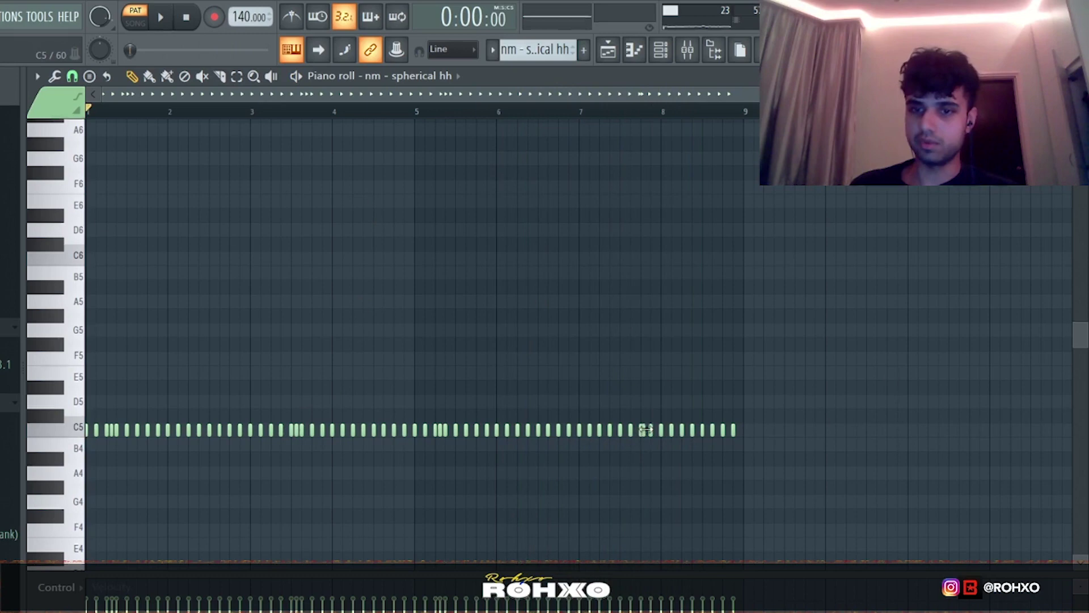
{"action": "left_click", "coordinate": [610, 48]}
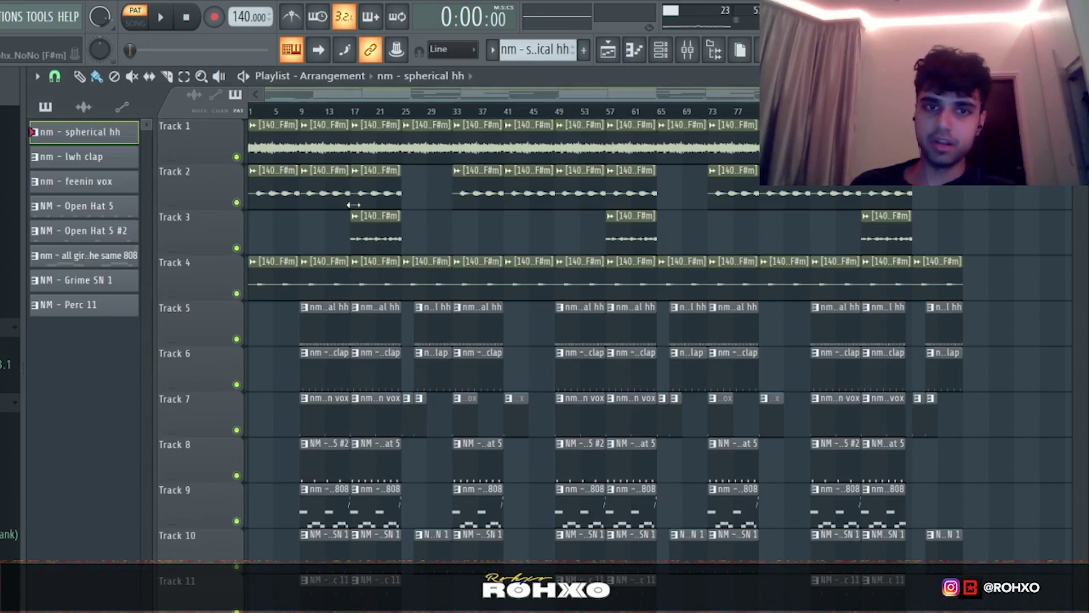
{"action": "scroll", "coordinate": [275, 377], "scroll_direction": "up", "scroll_amount": 3}
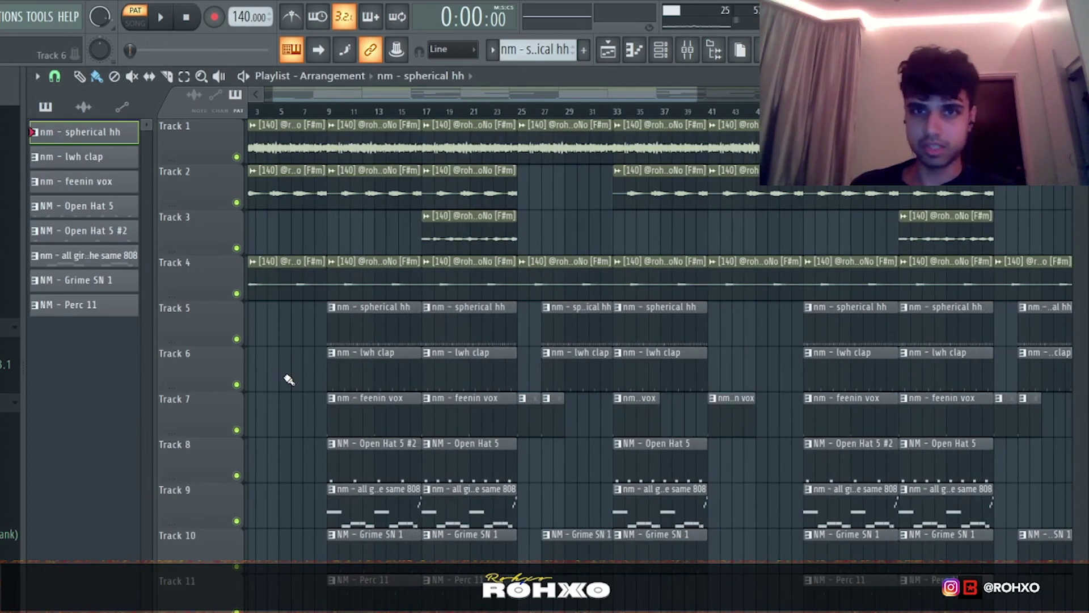
{"action": "double_click", "coordinate": [335, 375]}
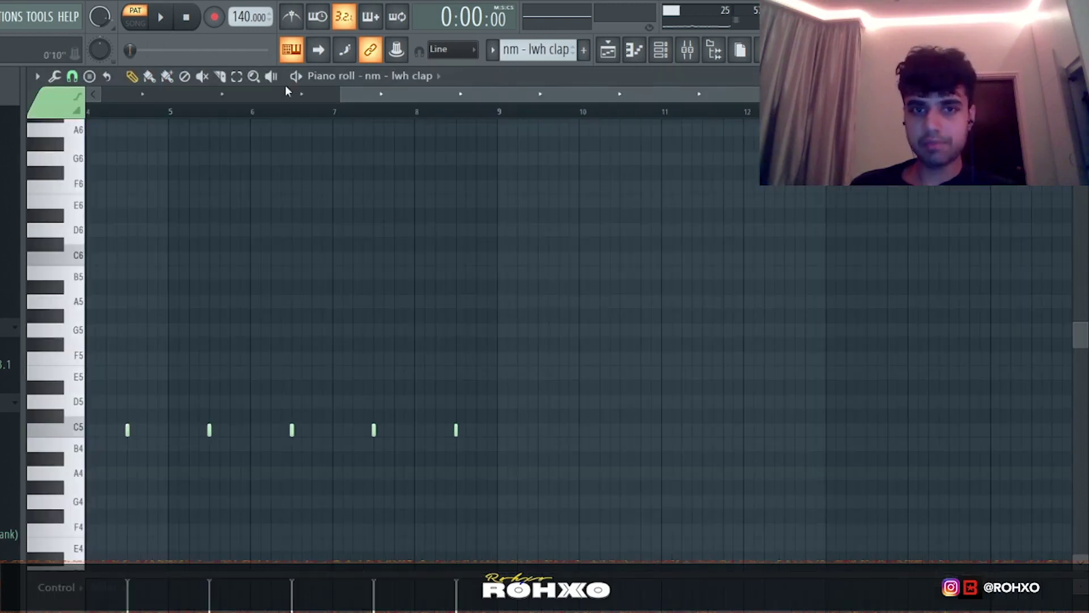
{"action": "key", "text": "space"}
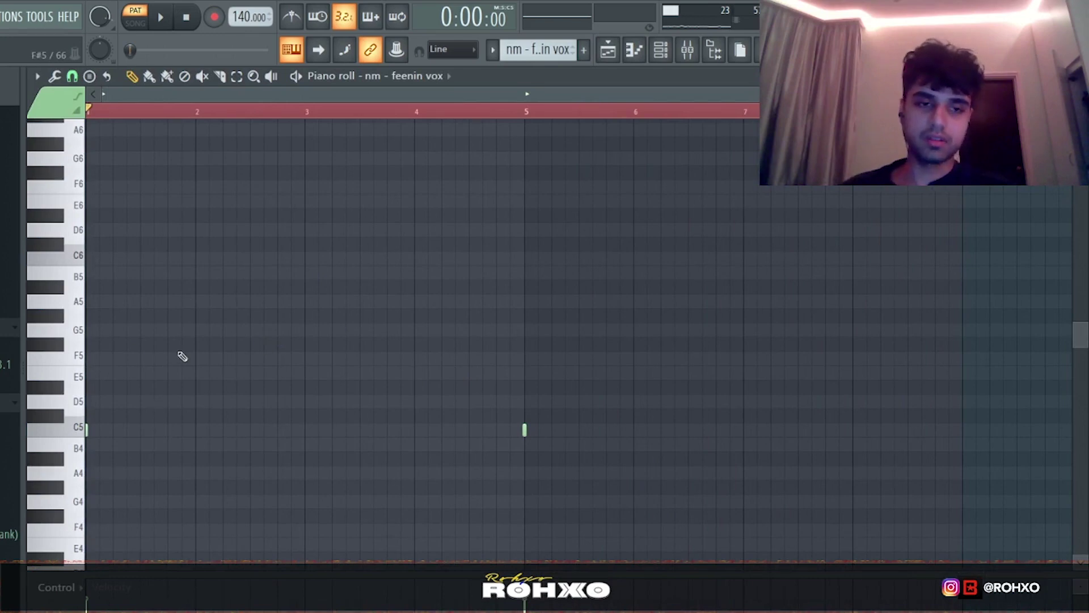
{"action": "key", "text": "space"}
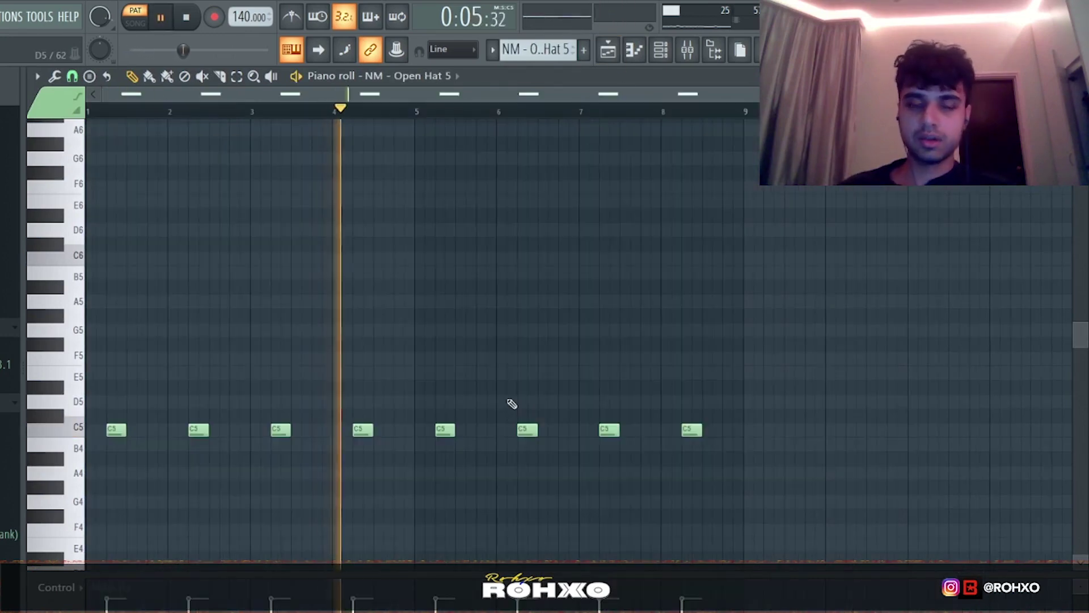
{"action": "key", "text": "space"}
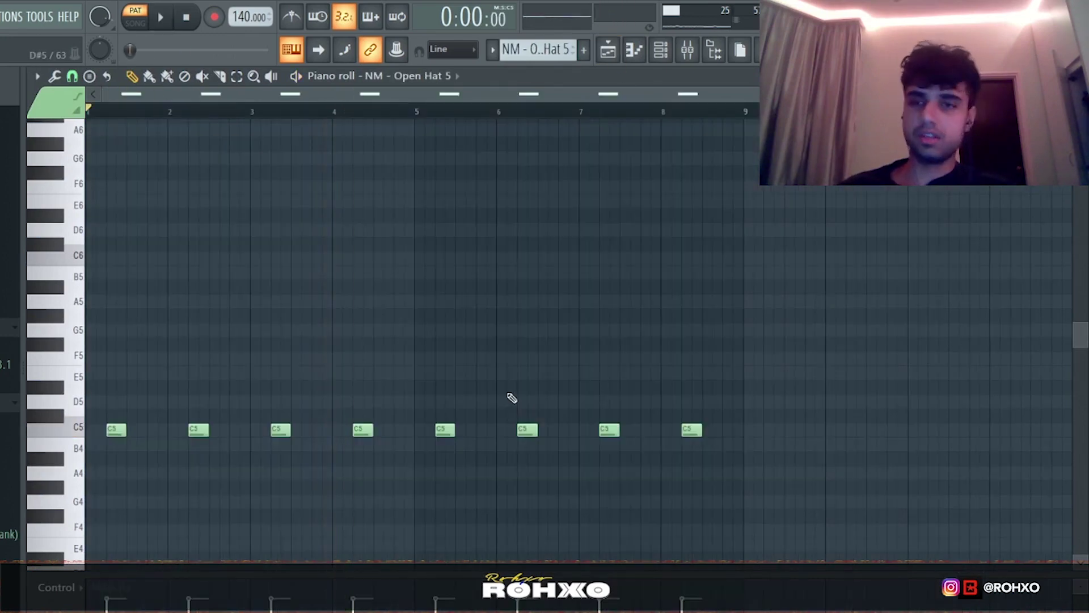
{"action": "left_click", "coordinate": [607, 50]}
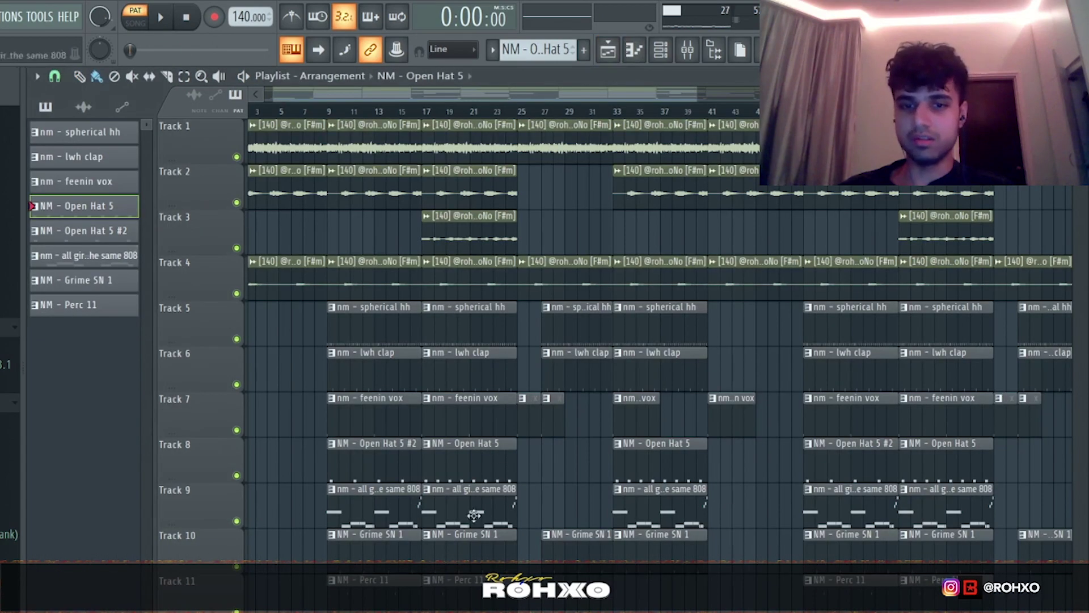
{"action": "double_click", "coordinate": [468, 475]}
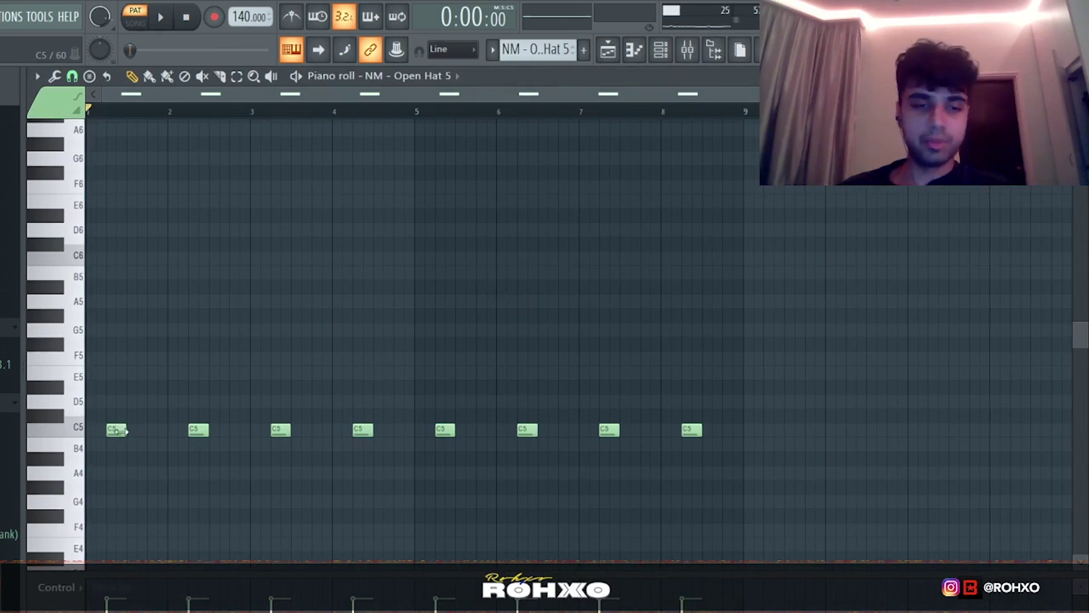
{"action": "key", "text": "space"}
{"action": "key", "text": "space"}
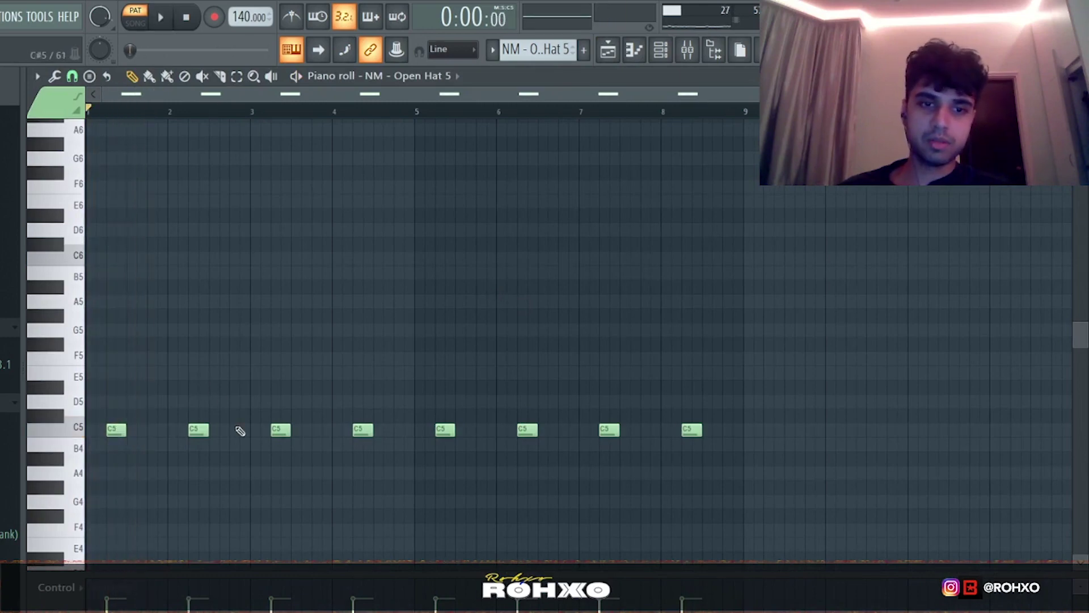
{"action": "left_click", "coordinate": [608, 50]}
Open and play the 'all girls are the same' 808 pattern, checking its mixer insert effects.
{"action": "double_click", "coordinate": [468, 499]}
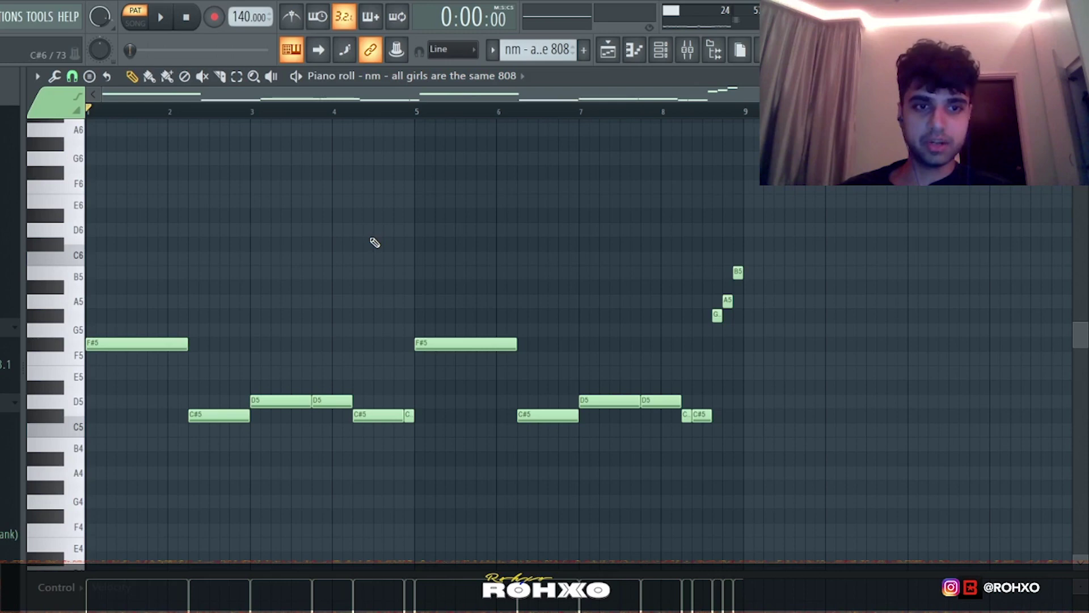
{"action": "key", "text": "space"}
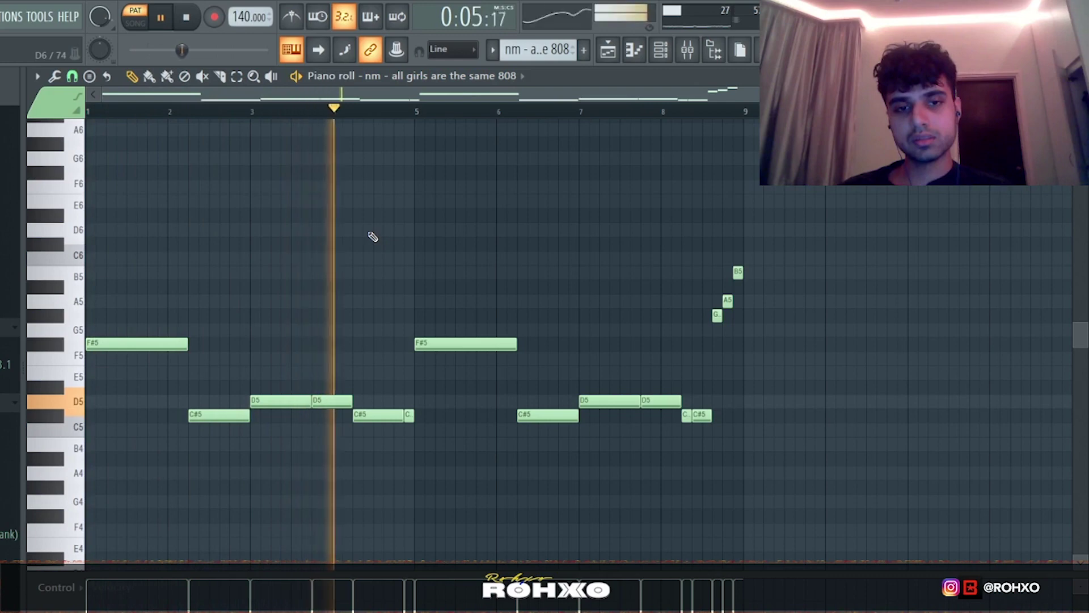
{"action": "left_click", "coordinate": [687, 50]}
{"action": "left_click", "coordinate": [334, 216]}
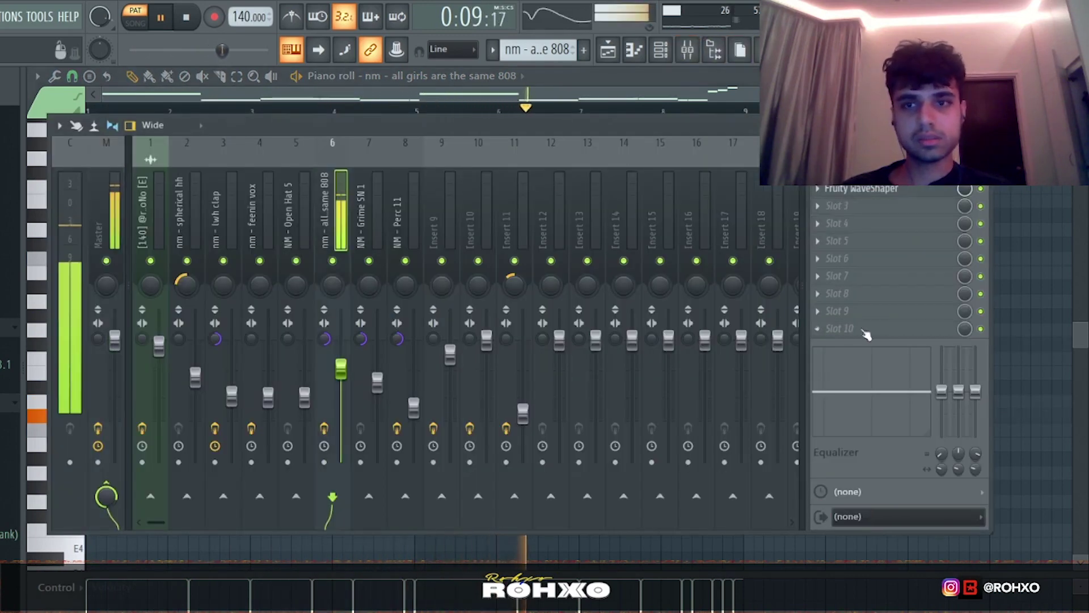
{"action": "left_click", "coordinate": [1077, 310]}
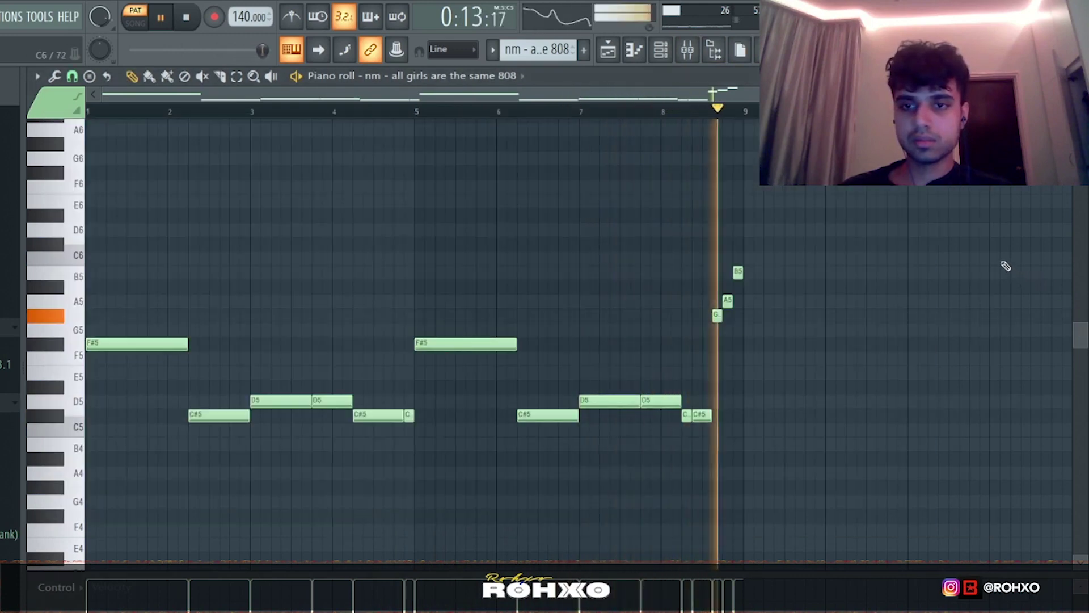
{"action": "key", "text": "space"}
On the 808 insert, open WaveShaper and Parametric EQ 2, lower EQ band 1, and return to the playlist.
{"action": "left_click", "coordinate": [688, 50]}
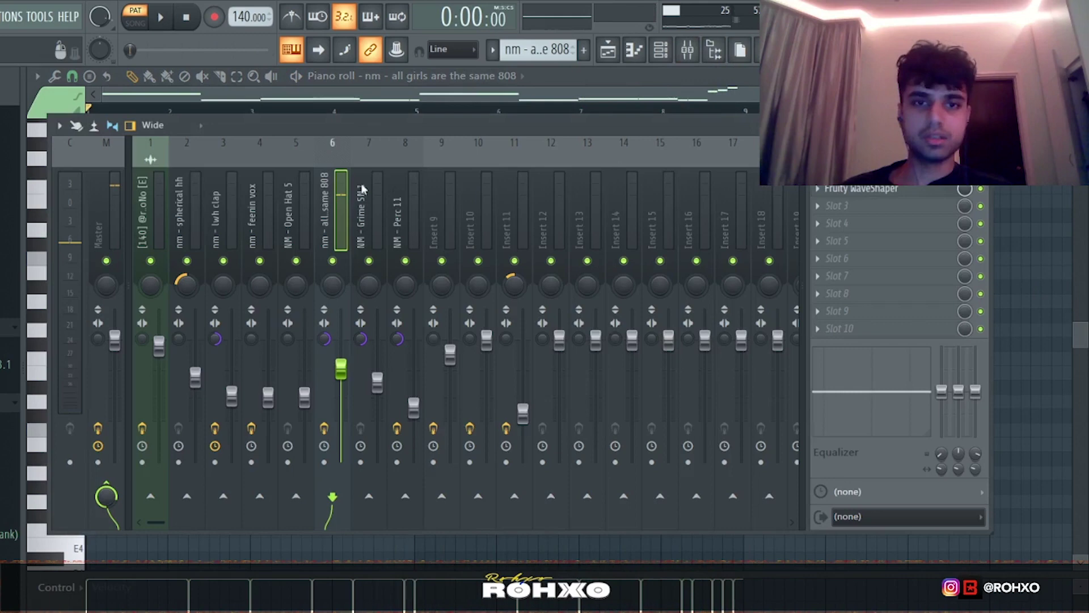
{"action": "left_click", "coordinate": [894, 189]}
{"action": "left_click", "coordinate": [893, 189]}
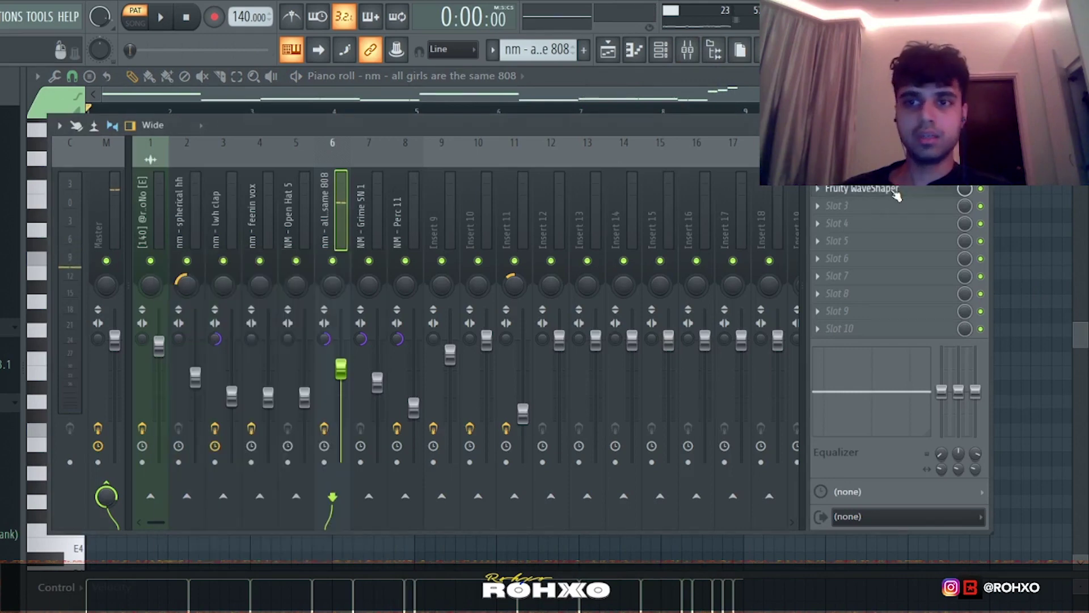
{"action": "left_click", "coordinate": [894, 189]}
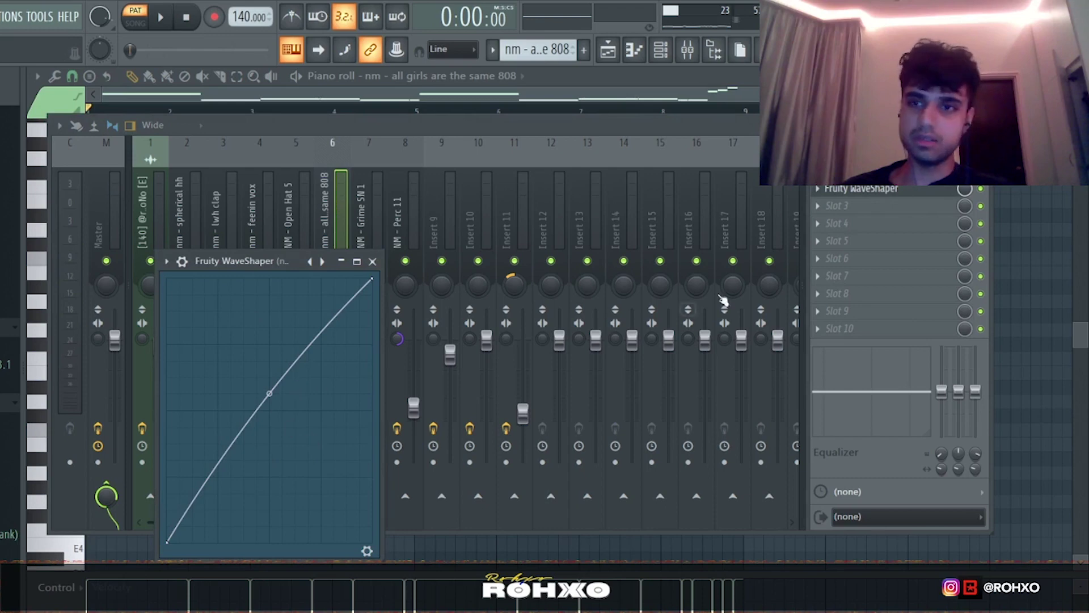
{"action": "left_click", "coordinate": [851, 171]}
{"action": "left_click_drag", "start_coordinate": [261, 431], "coordinate": [246, 437]}
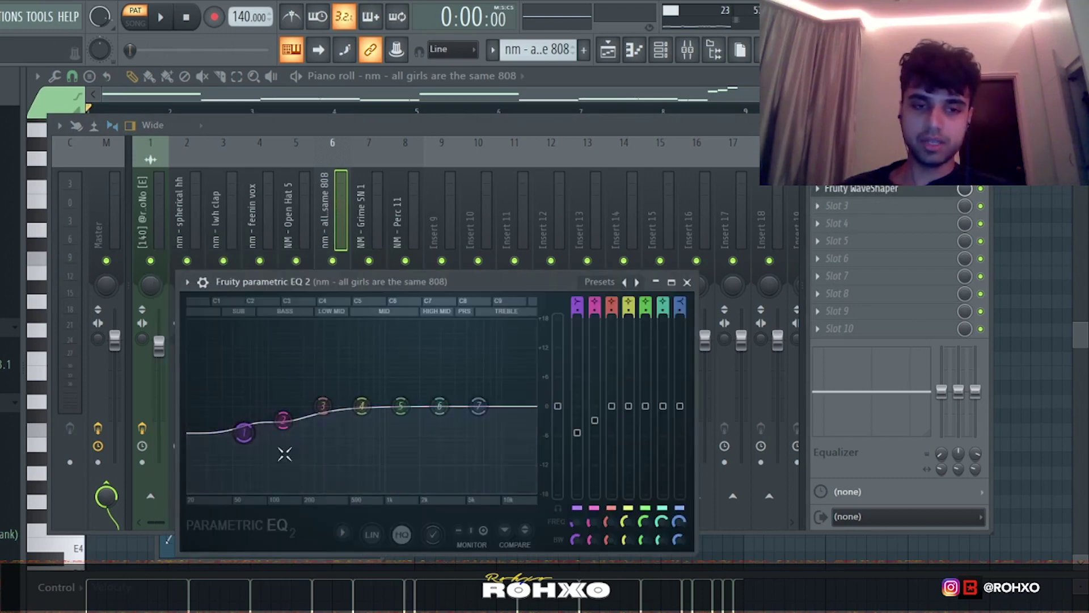
{"action": "left_click", "coordinate": [607, 50]}
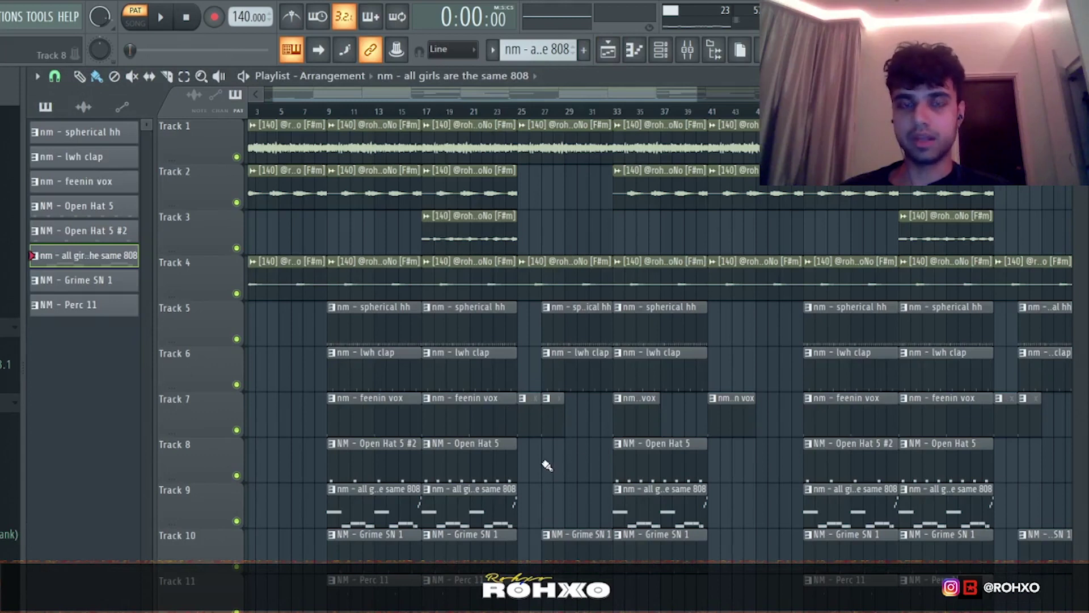
Set the song position to bar 17 and play the NM - Grime SN 1 snare pattern.
{"action": "left_click", "coordinate": [424, 111]}
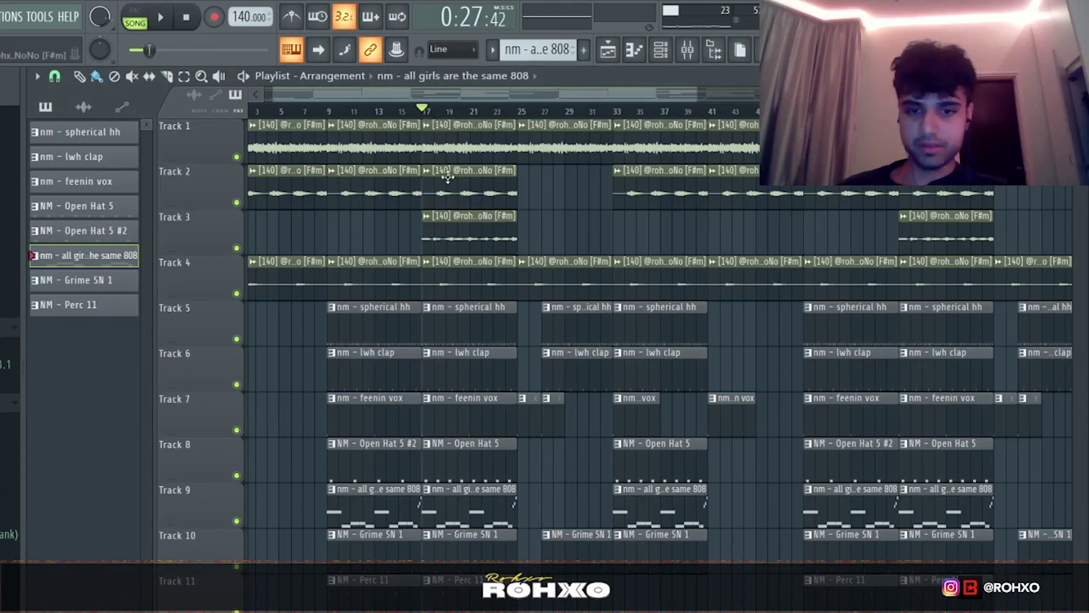
{"action": "double_click", "coordinate": [440, 551]}
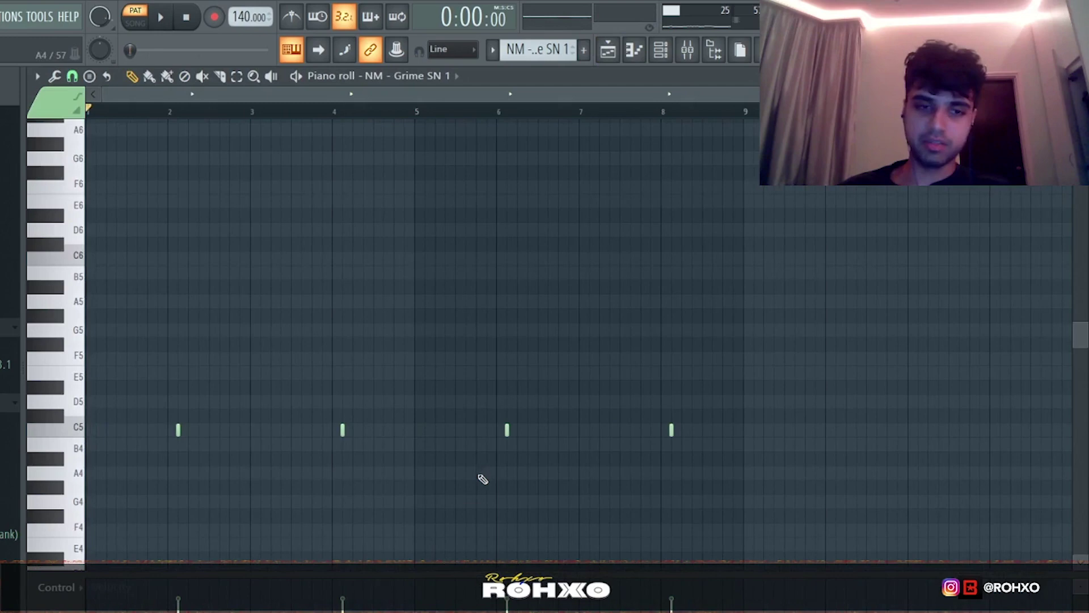
{"action": "key", "text": "space"}
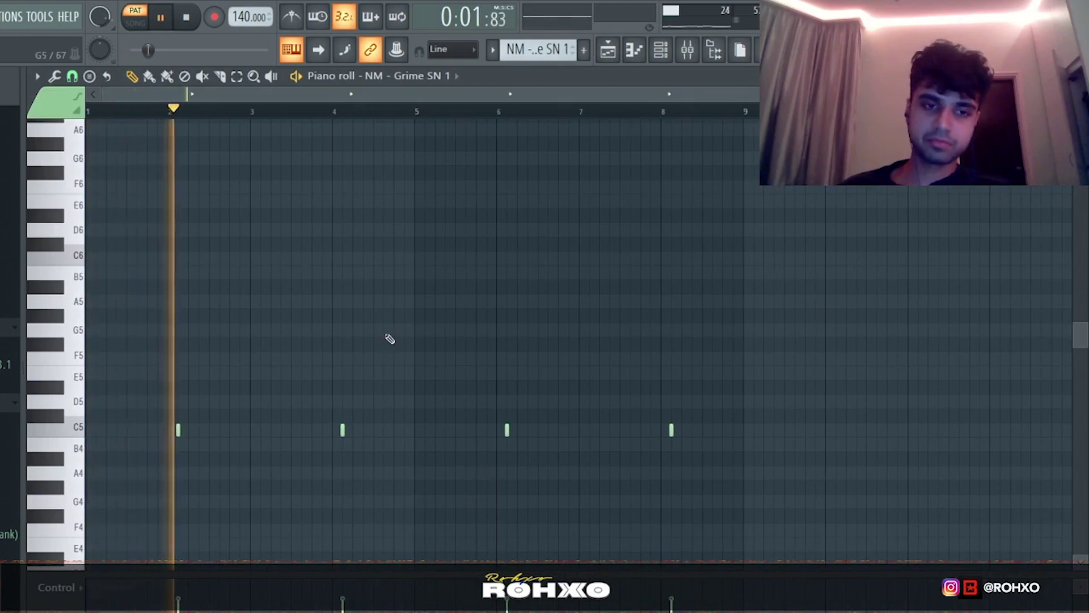
{"action": "left_click", "coordinate": [634, 50]}
{"action": "key", "text": "space"}
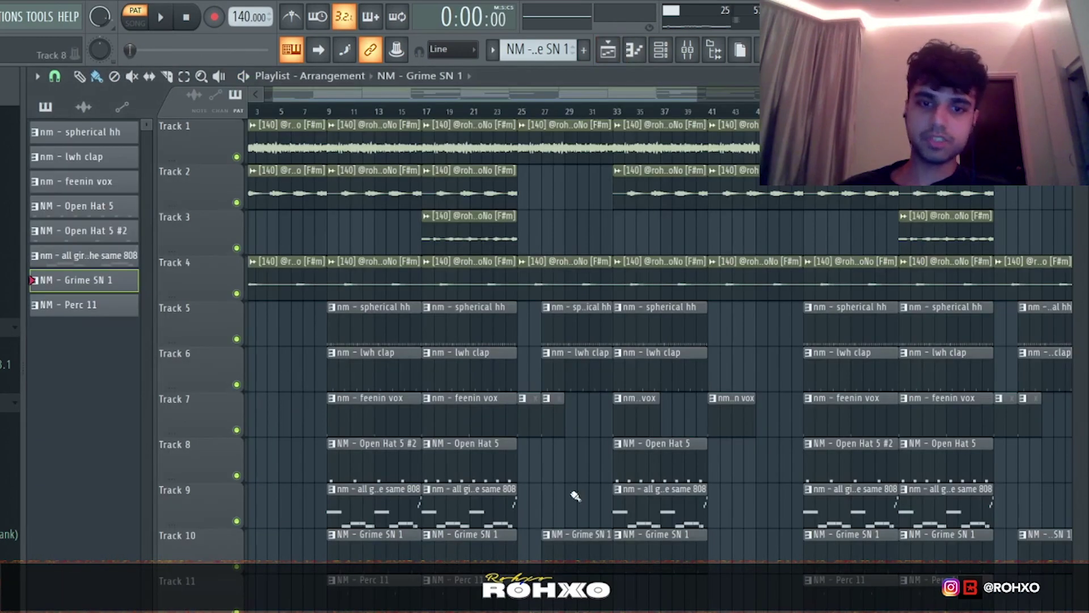
Play the Perc 11 pattern and bring up its mixer insert.
{"action": "double_click", "coordinate": [84, 304]}
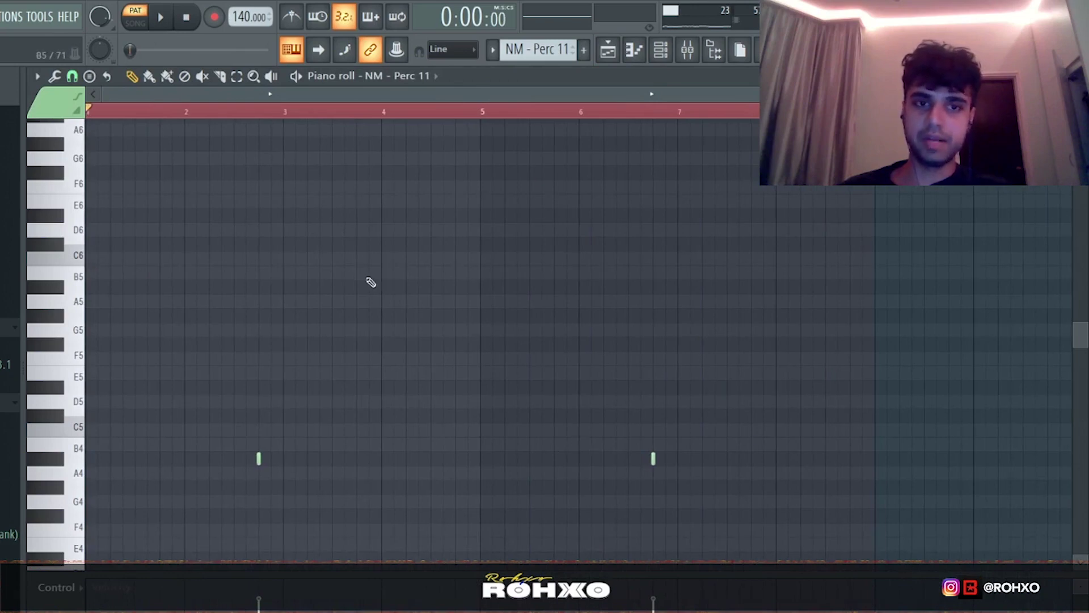
{"action": "key", "text": "space"}
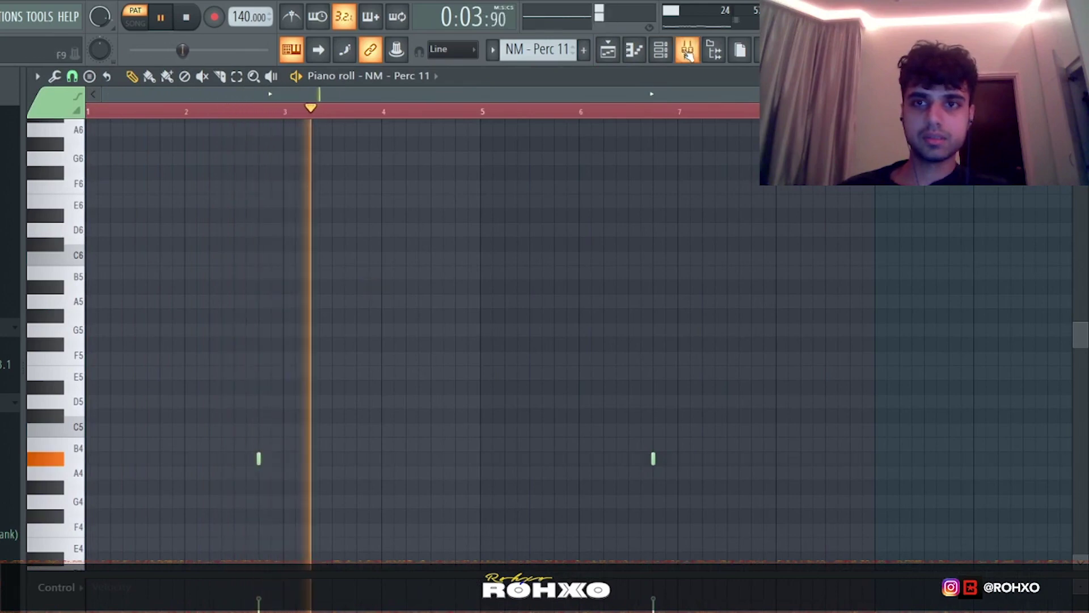
{"action": "key", "text": "F9"}
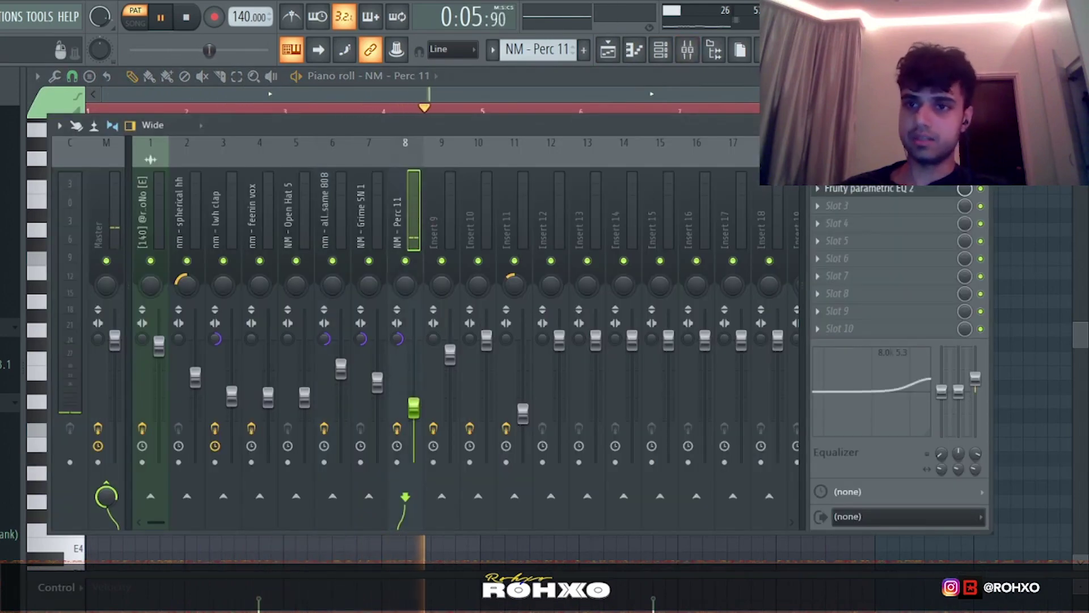
{"action": "key", "text": "space"}
Inspect Perc 11's low-pass Parametric EQ 2, then close the mixer and return to the playlist.
{"action": "left_click", "coordinate": [888, 189]}
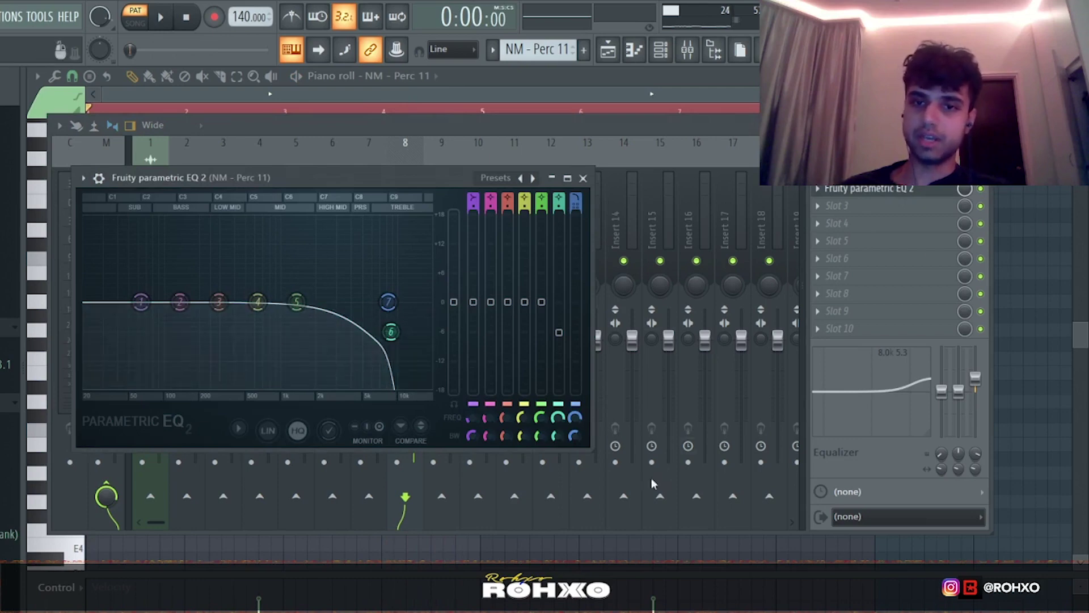
{"action": "left_click", "coordinate": [383, 167]}
{"action": "left_click", "coordinate": [322, 209]}
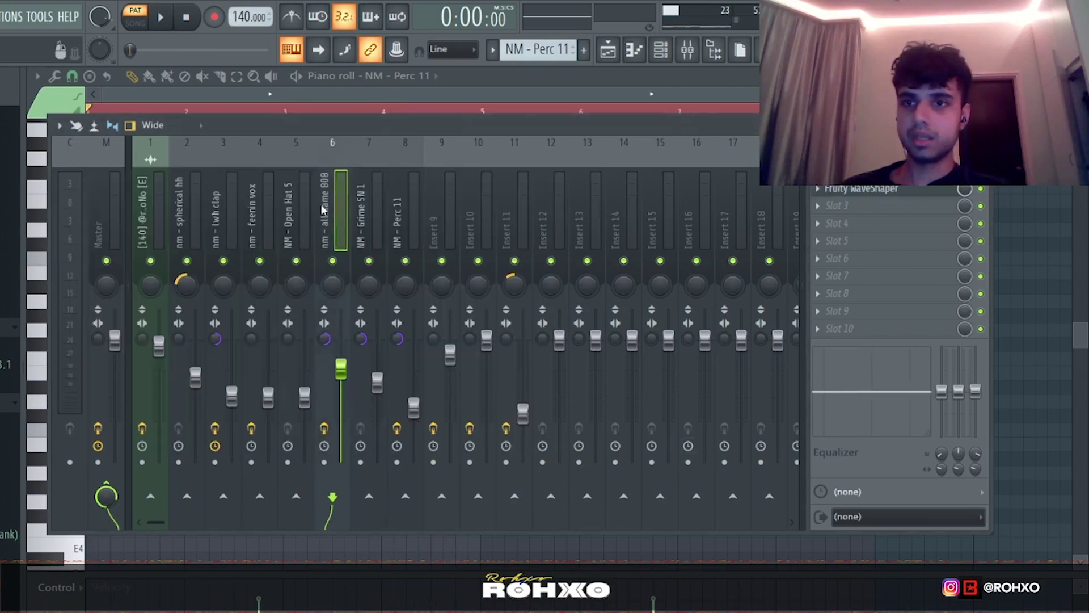
{"action": "left_click", "coordinate": [104, 236]}
{"action": "key", "text": "F9"}
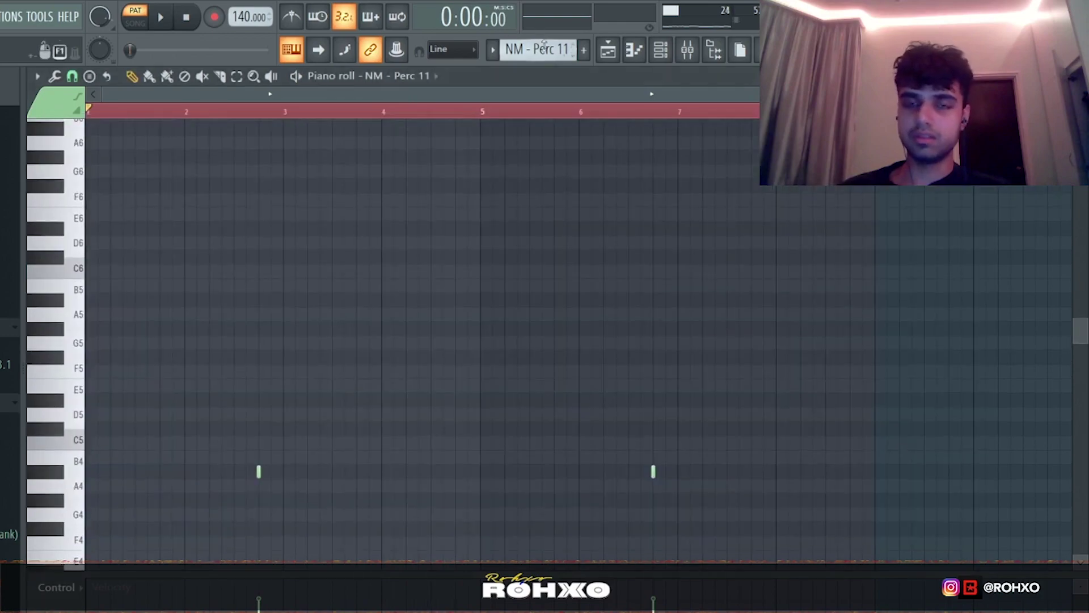
{"action": "left_click", "coordinate": [607, 50]}
{"action": "scroll", "coordinate": [556, 469], "scroll_direction": "down", "scroll_amount": 4}
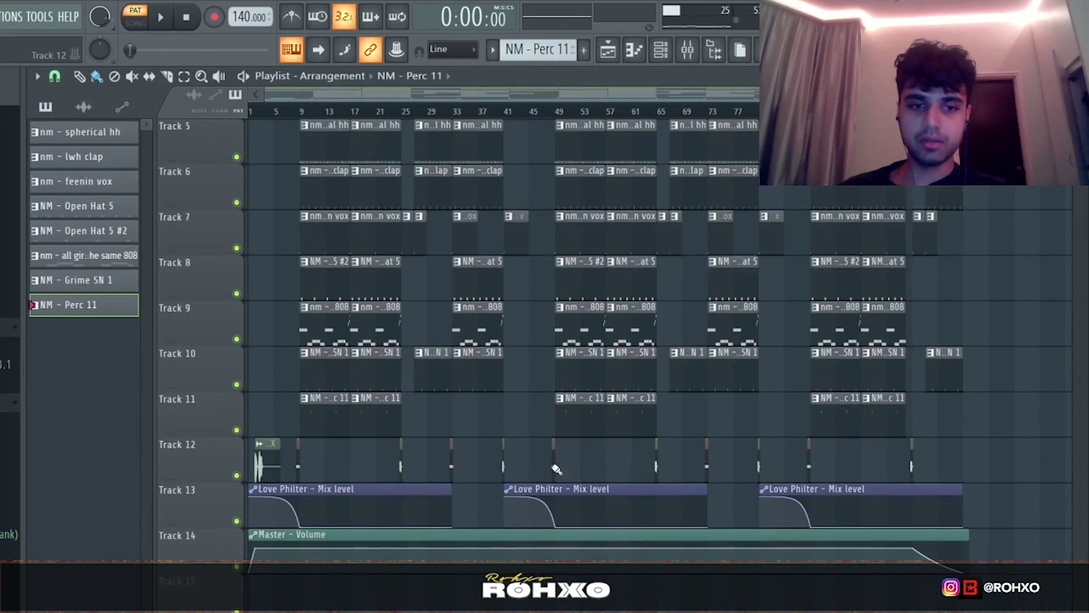
{"action": "scroll", "coordinate": [278, 403], "scroll_direction": "up", "scroll_amount": 1}
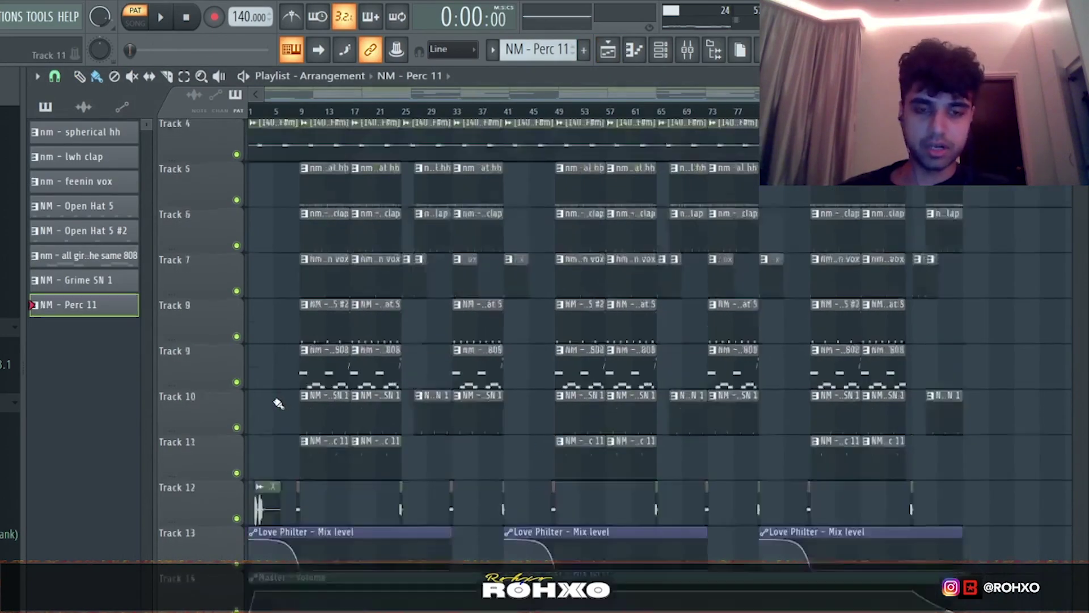
{"action": "scroll", "coordinate": [278, 403], "scroll_direction": "up", "scroll_amount": 3}
{"action": "scroll", "coordinate": [513, 348], "scroll_direction": "down", "scroll_amount": 2}
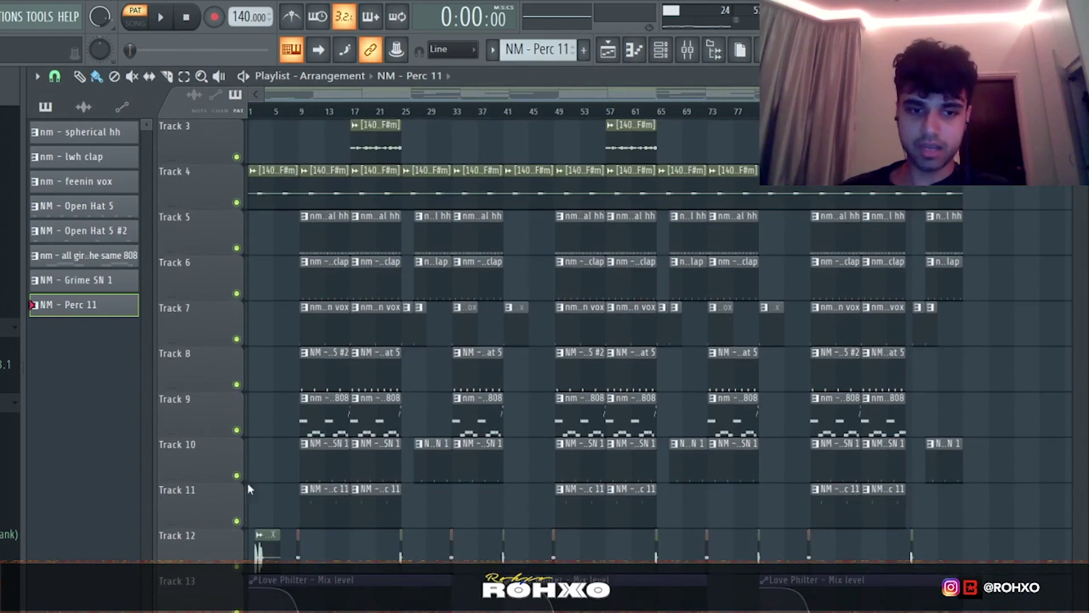
{"action": "left_click", "coordinate": [687, 50]}
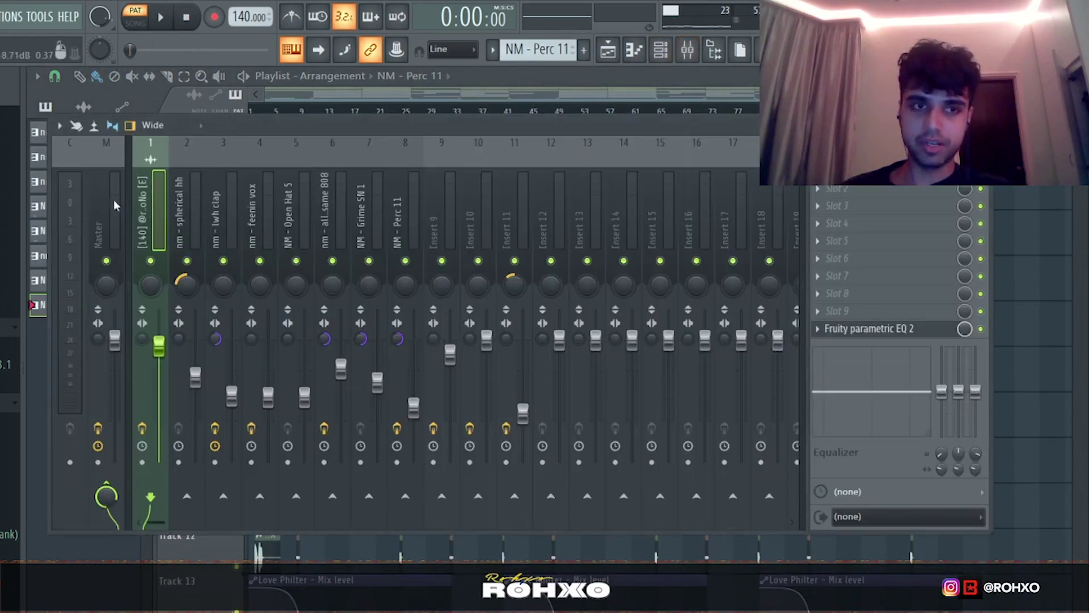
{"action": "left_click", "coordinate": [849, 221]}
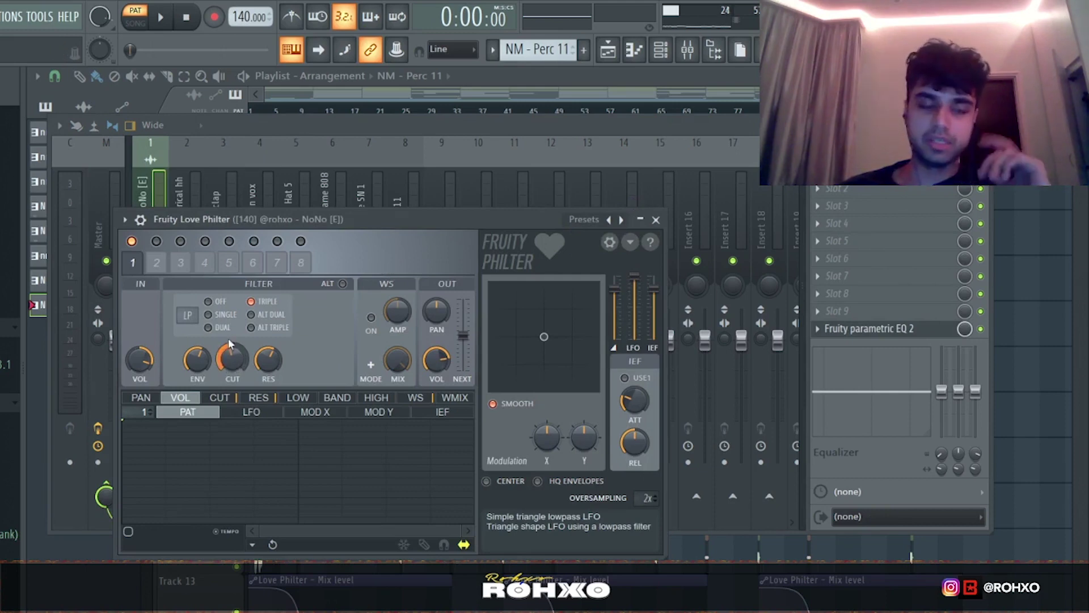
{"action": "key", "text": "F5"}
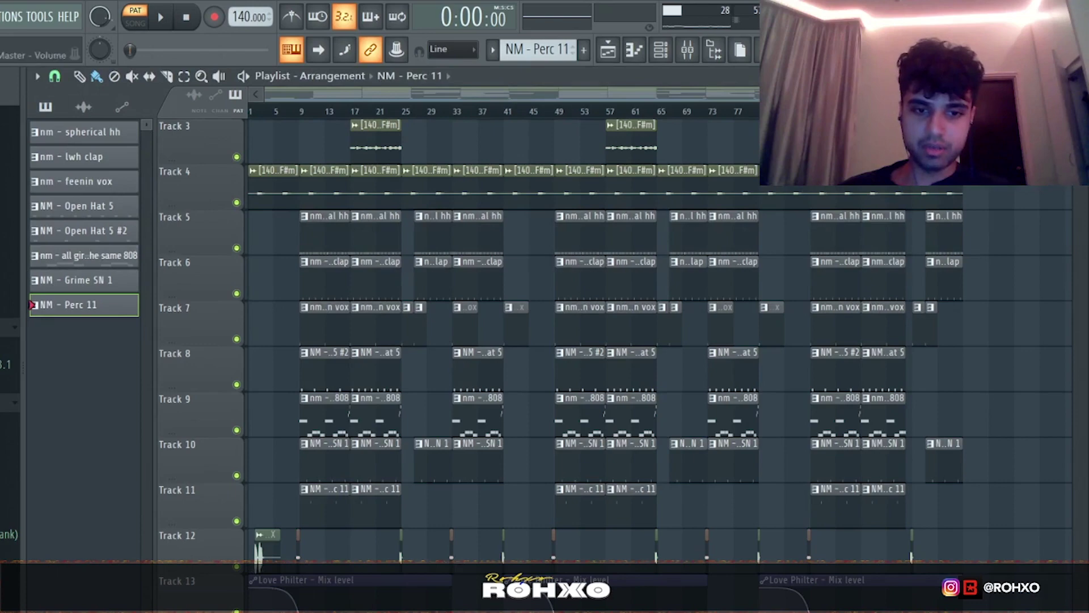
Play the whole beat arrangement in SONG mode, zooming the playlist while listening, then stop.
{"action": "scroll", "coordinate": [237, 392], "scroll_direction": "up", "scroll_amount": 2}
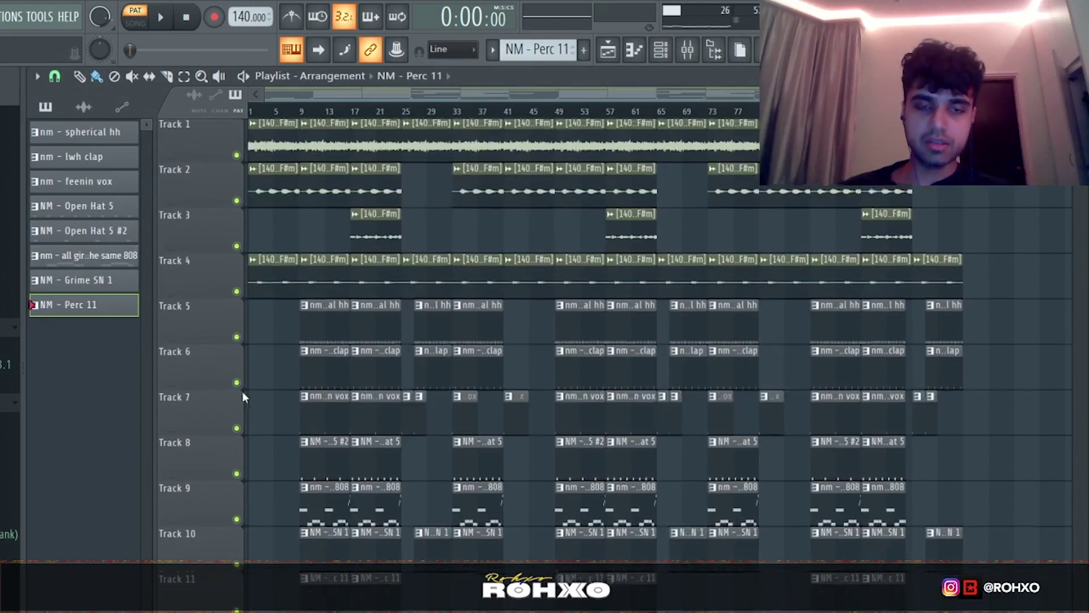
{"action": "scroll", "coordinate": [314, 216], "scroll_direction": "down", "scroll_amount": 2}
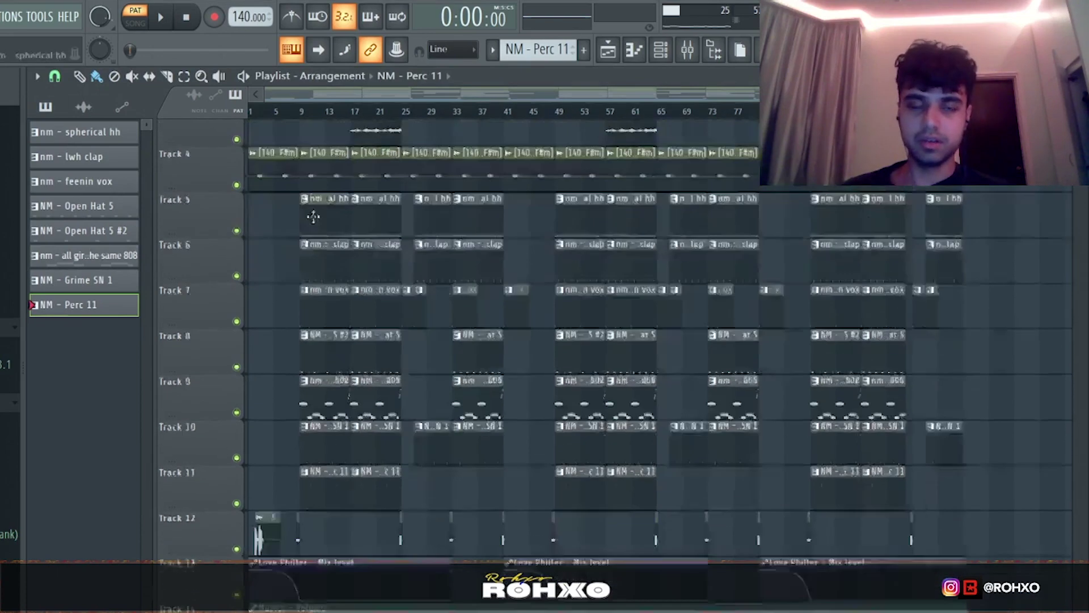
{"action": "scroll", "coordinate": [313, 216], "scroll_direction": "up", "scroll_amount": 2}
{"action": "key", "text": "l"}
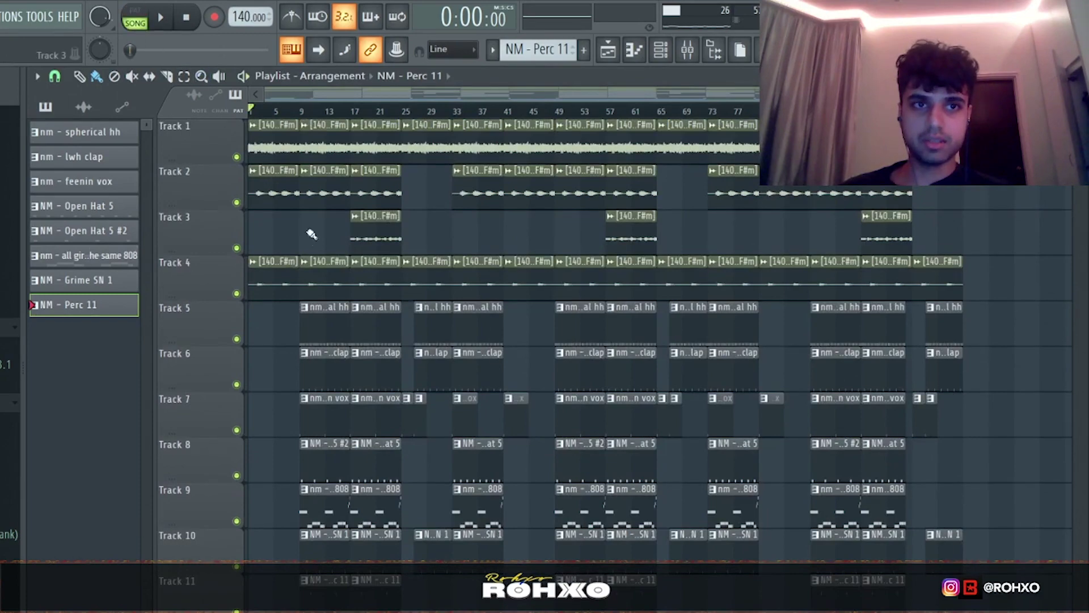
{"action": "key", "text": "space"}
{"action": "scroll", "coordinate": [302, 259], "scroll_direction": "down", "scroll_amount": 4}
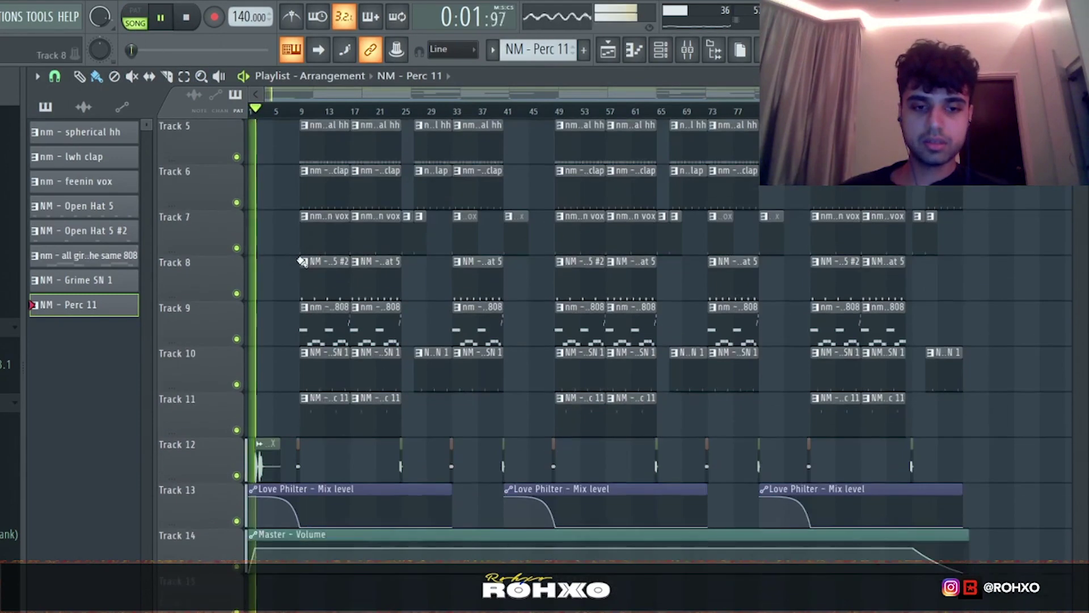
{"action": "scroll", "coordinate": [203, 578], "scroll_direction": "up", "scroll_amount": 3}
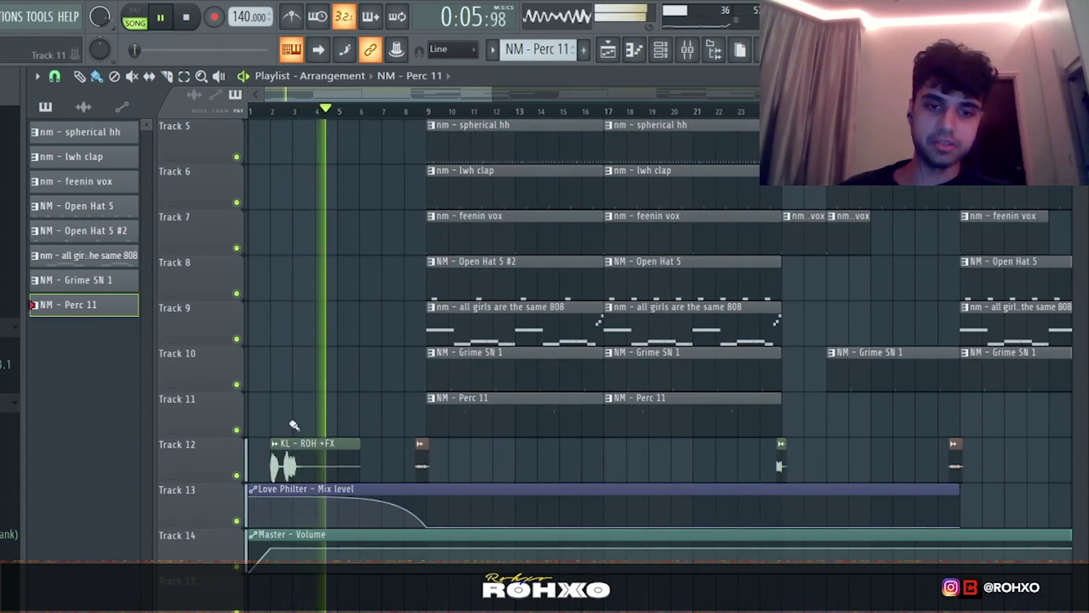
{"action": "scroll", "coordinate": [294, 425], "scroll_direction": "down", "scroll_amount": 4}
{"action": "scroll", "coordinate": [304, 384], "scroll_direction": "up", "scroll_amount": 3}
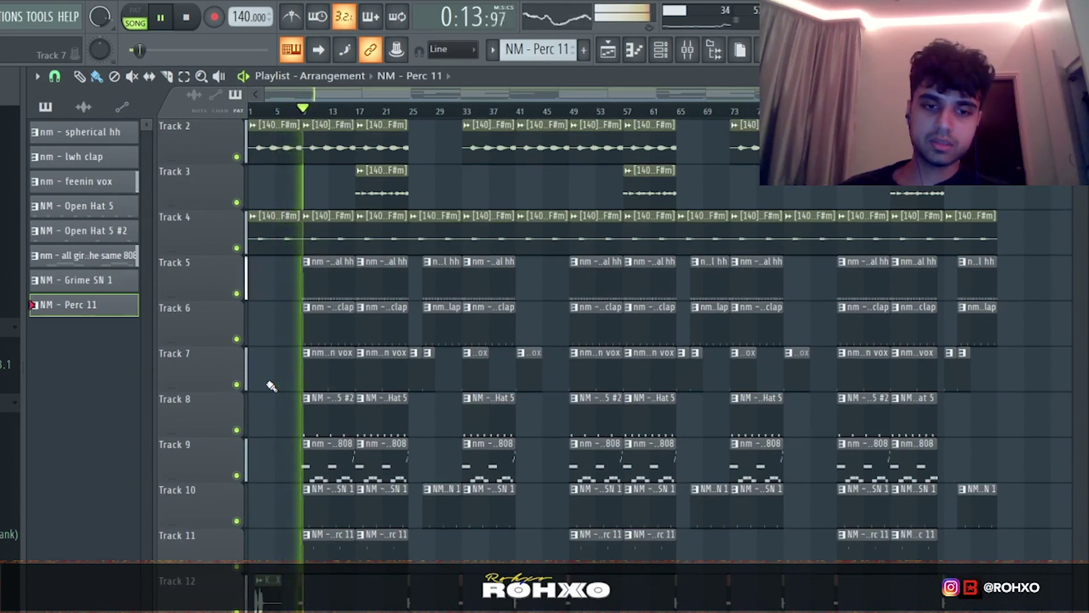
{"action": "key", "text": "space"}
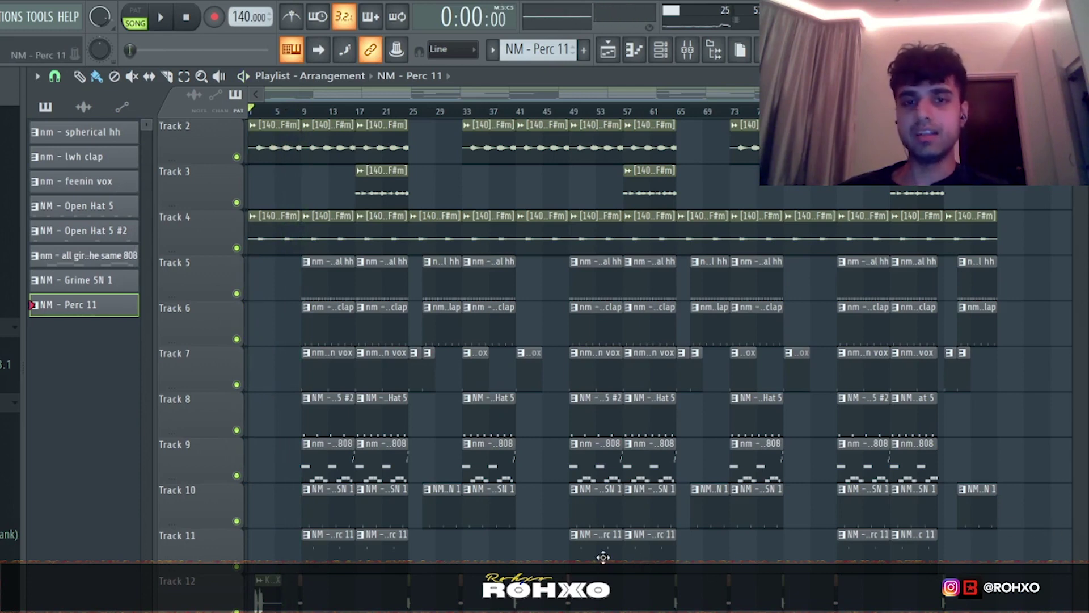
{"action": "scroll", "coordinate": [603, 557], "scroll_direction": "up", "scroll_amount": 1}
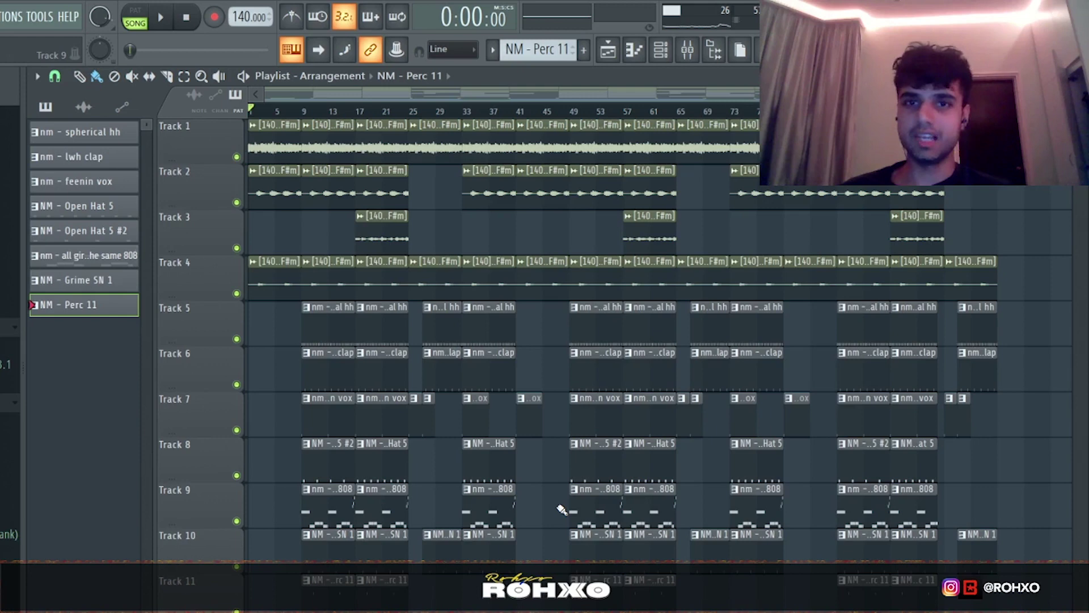
{"action": "scroll", "coordinate": [553, 504], "scroll_direction": "down", "scroll_amount": 1}
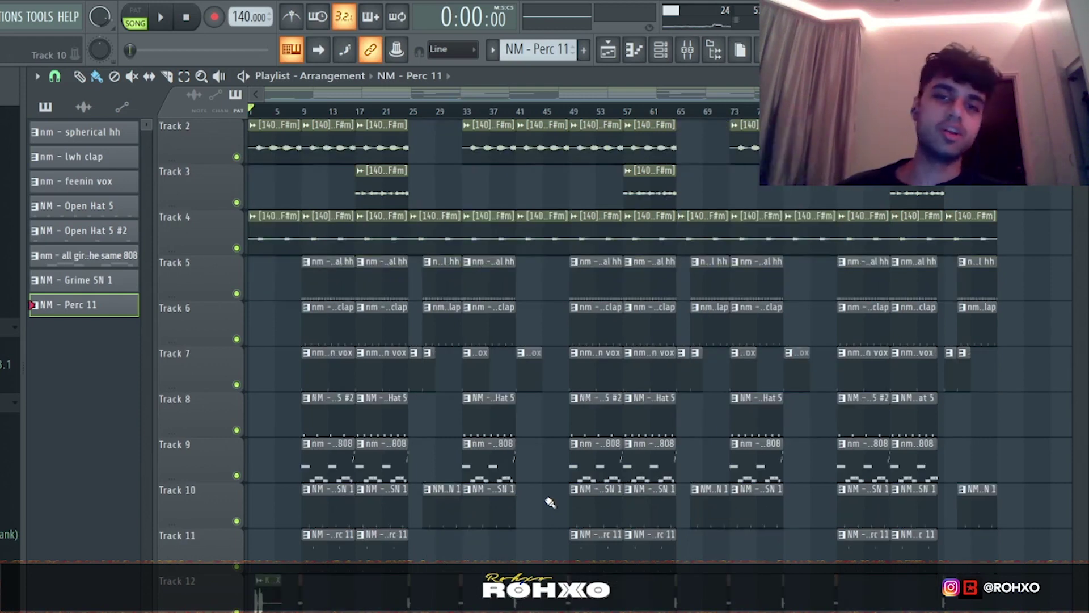
{"action": "double_click", "coordinate": [324, 407]}
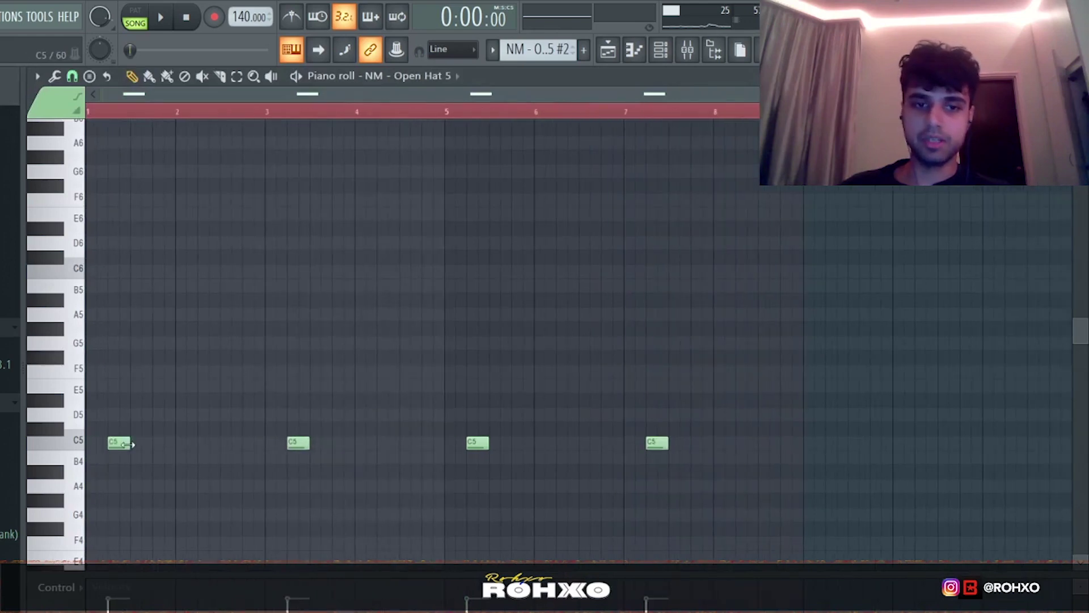
{"action": "left_click", "coordinate": [608, 50]}
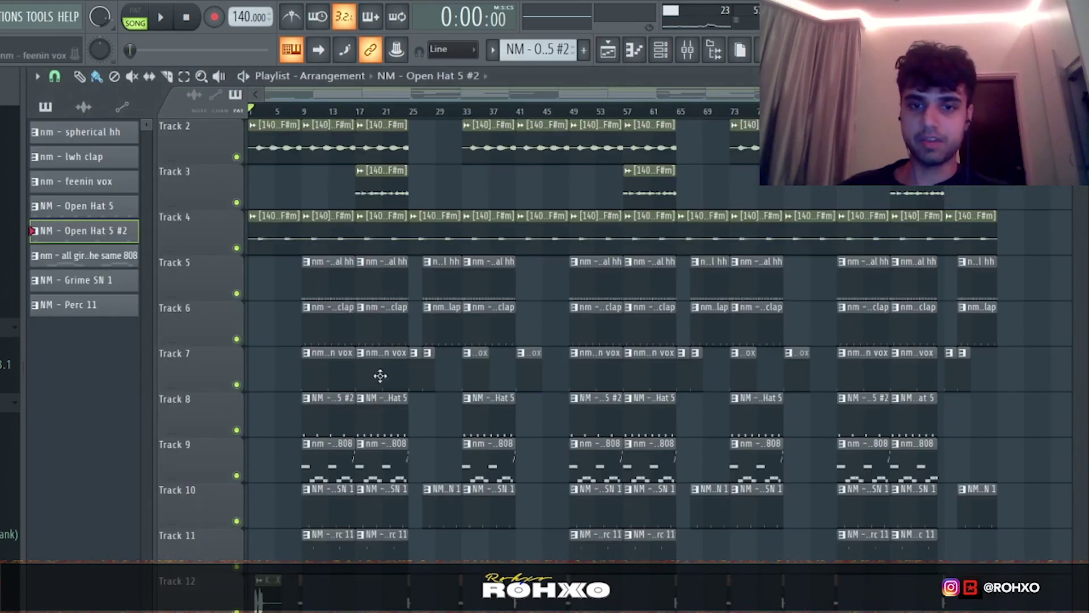